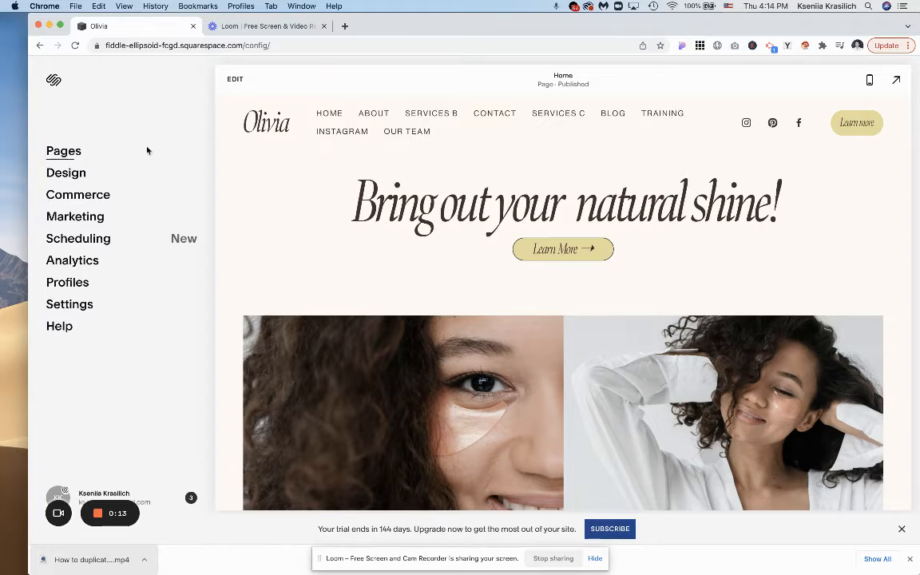
Open the unlinked Meet Our Team page from the site's page list and enter its editing mode.
left_click(64, 152)
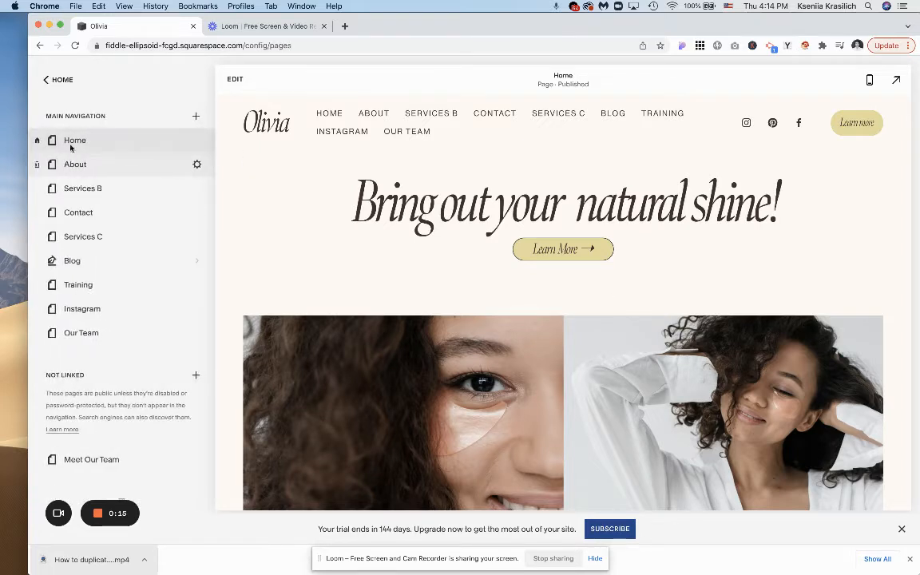
scroll(125, 354, "down", 1)
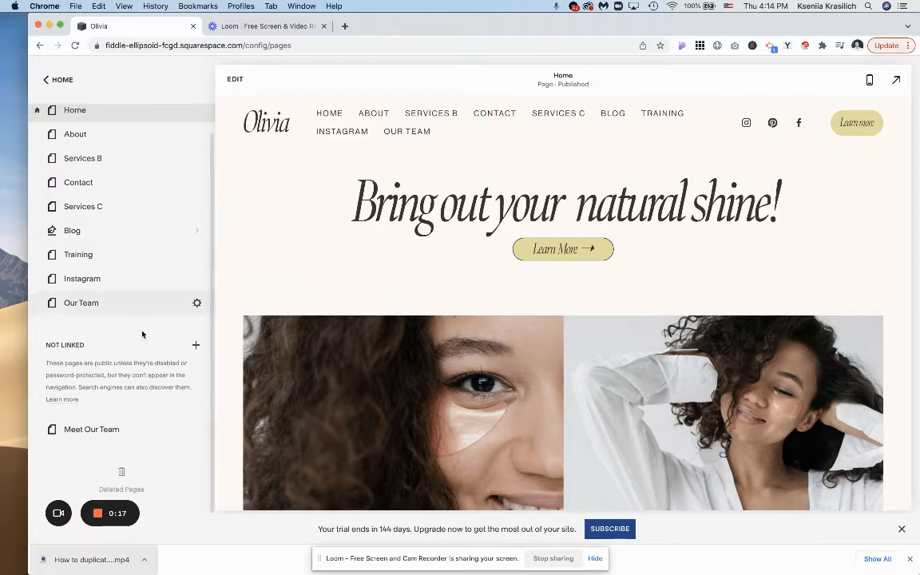
scroll(129, 277, "up", 1)
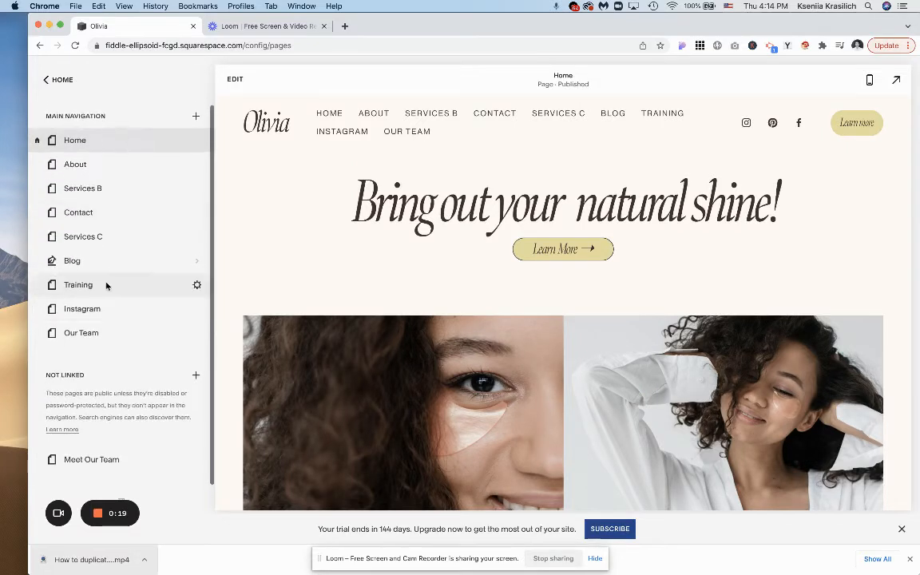
scroll(103, 320, "down", 1)
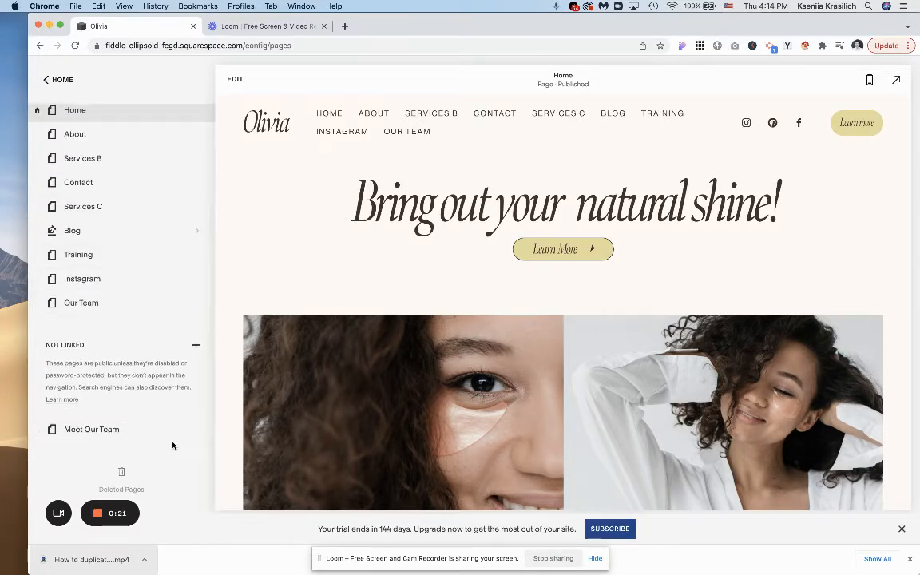
left_click(116, 430)
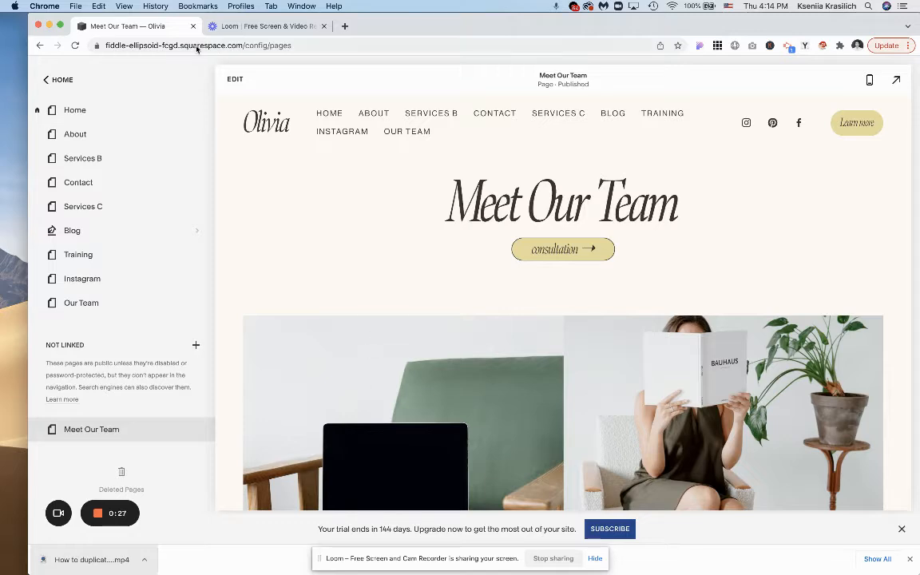
left_click(235, 81)
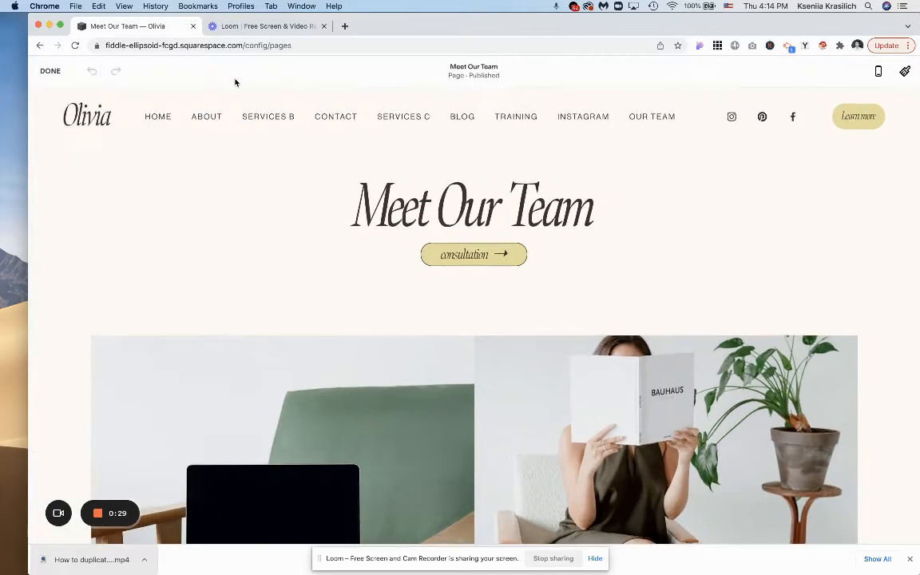
left_click(488, 217)
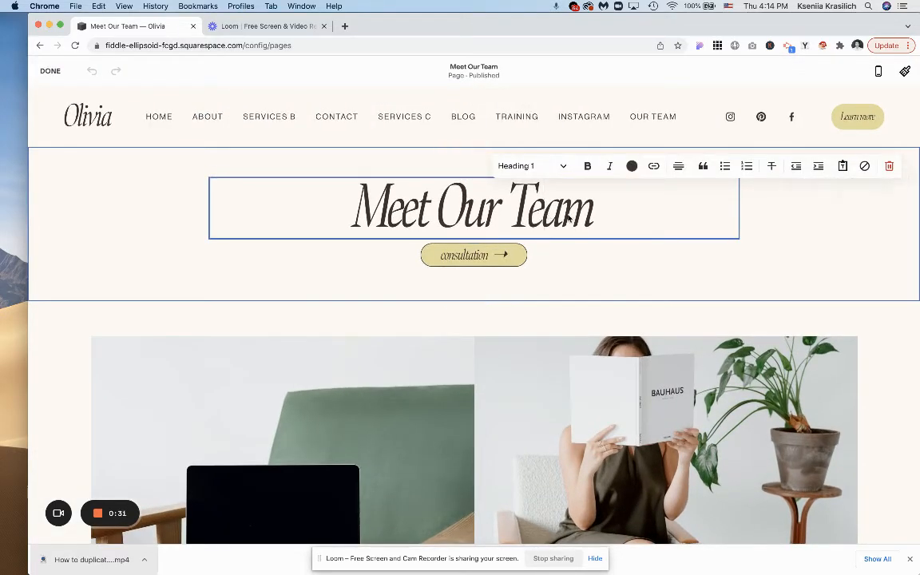
left_click(776, 250)
triple_click(383, 206)
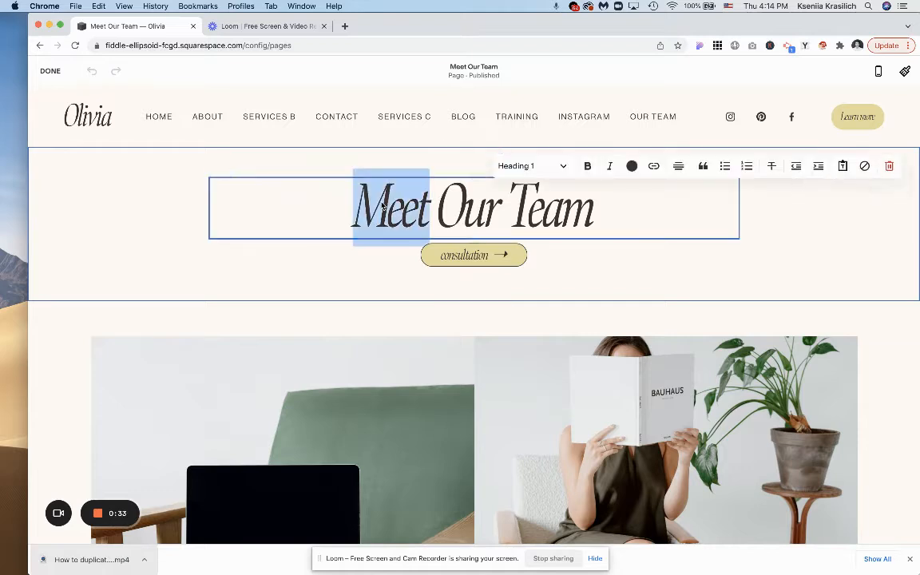
left_click(755, 242)
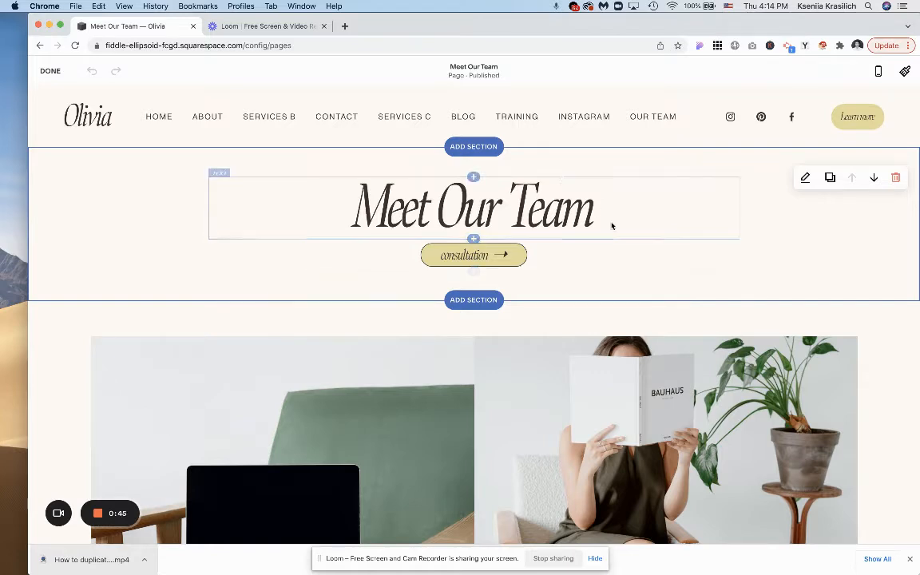
Move the consultation button beside the Meet Our Team heading and back beneath it.
left_click(234, 252)
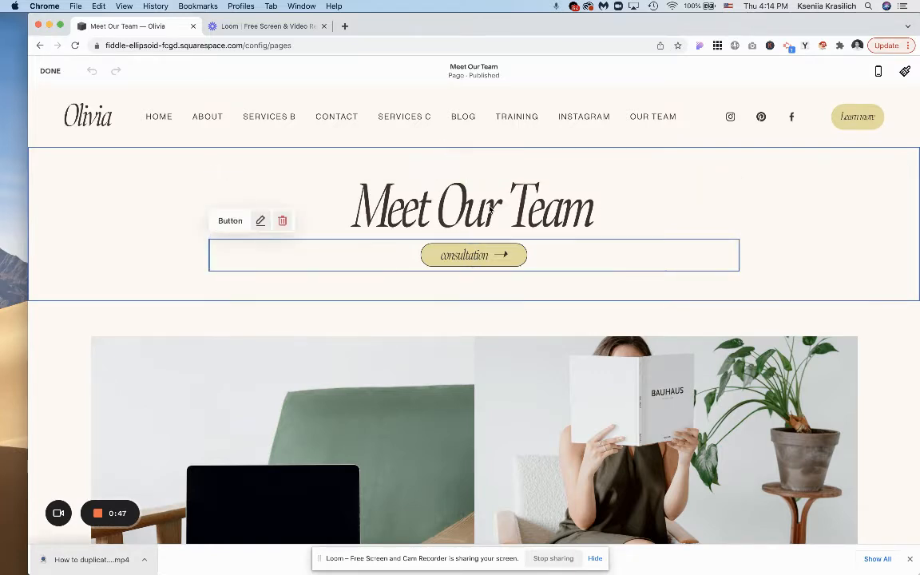
left_click_drag(234, 255, 736, 206)
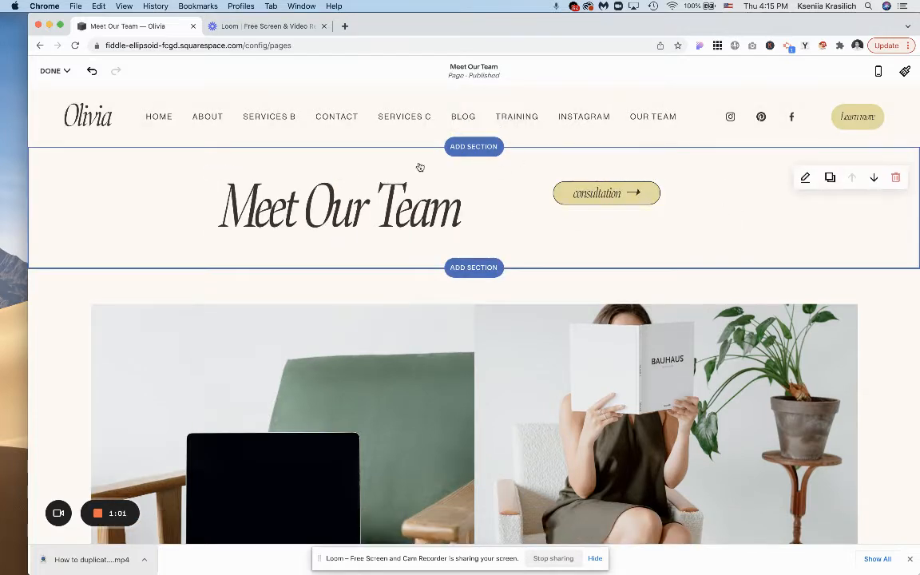
left_click_drag(477, 198, 420, 235)
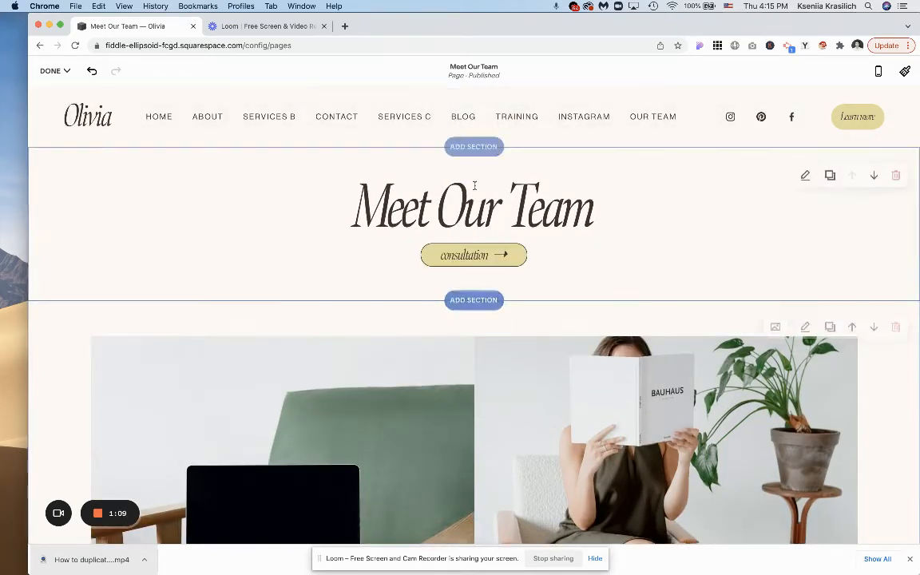
Replace the Meet Our Team heading text with "Type Your Text Here".
scroll(488, 194, "up", 1)
triple_click(443, 204)
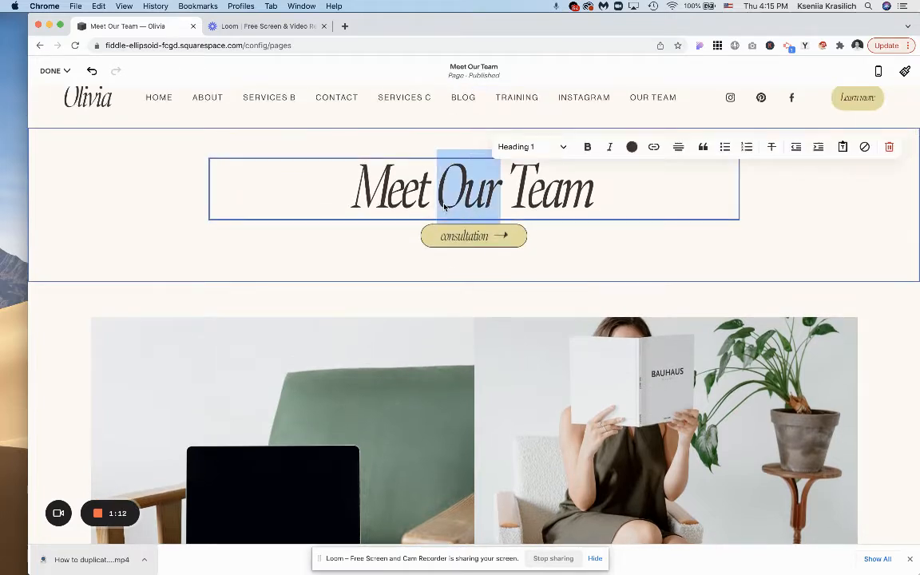
left_click(615, 194)
triple_click(615, 194)
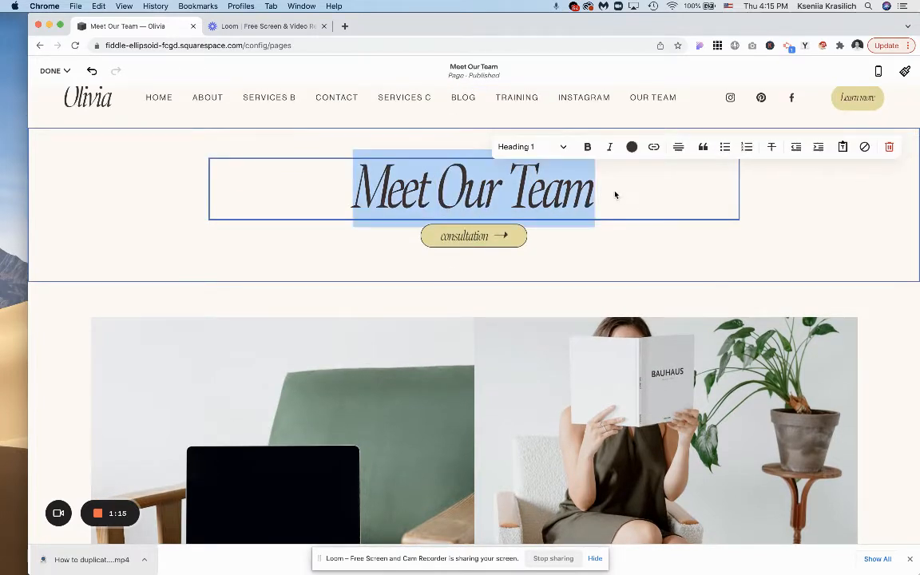
key("BackSpace")
type("Ty")
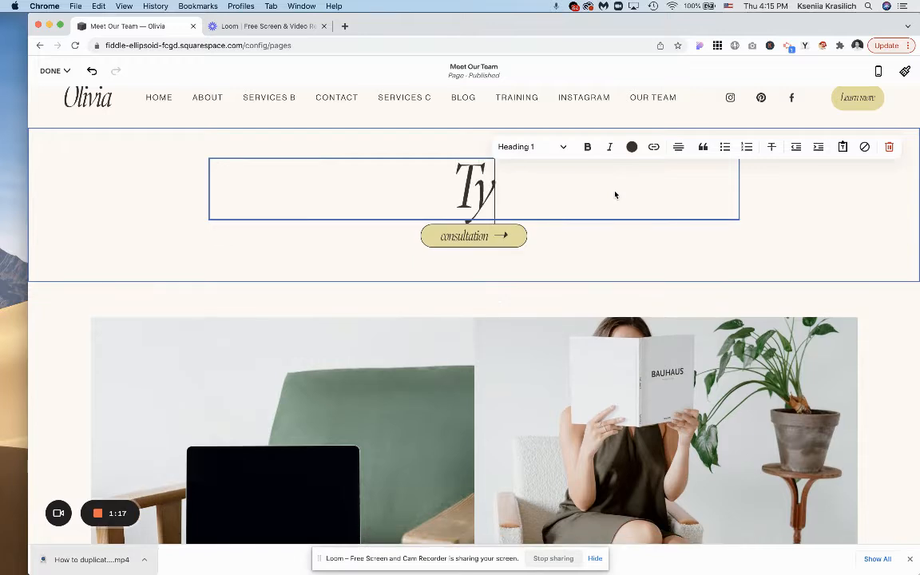
type("pe Your C")
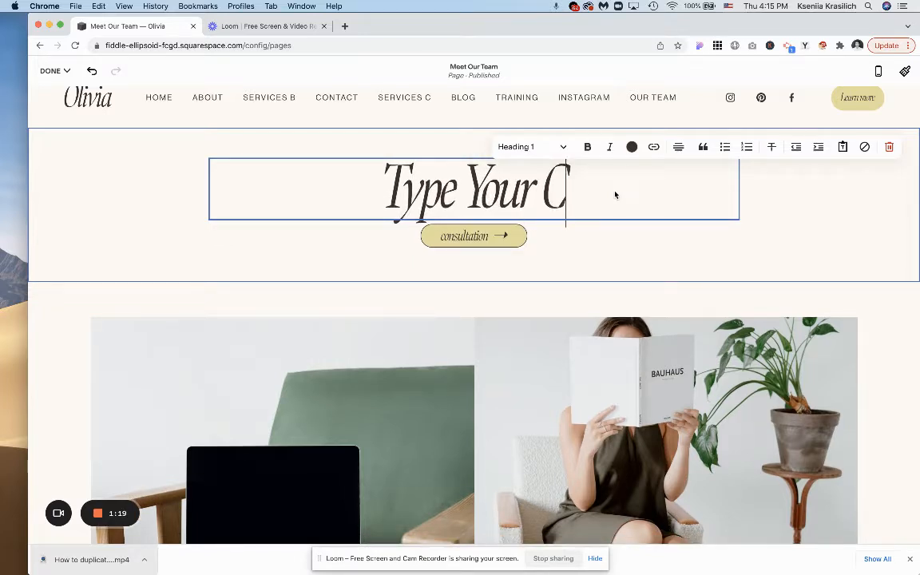
key("BackSpace")
type("Text Here")
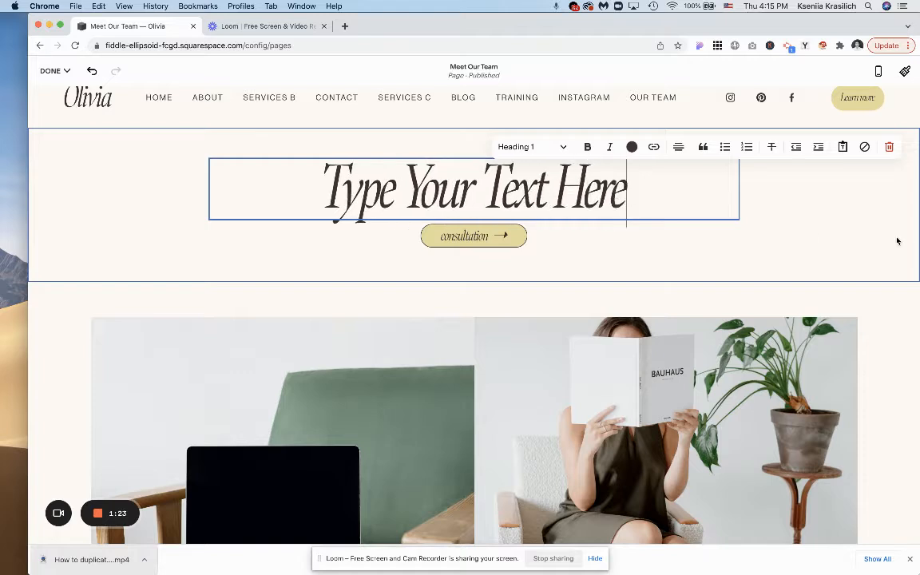
left_click(823, 226)
Try the Monospace style on the whole heading and return it to Heading 1.
triple_click(529, 185)
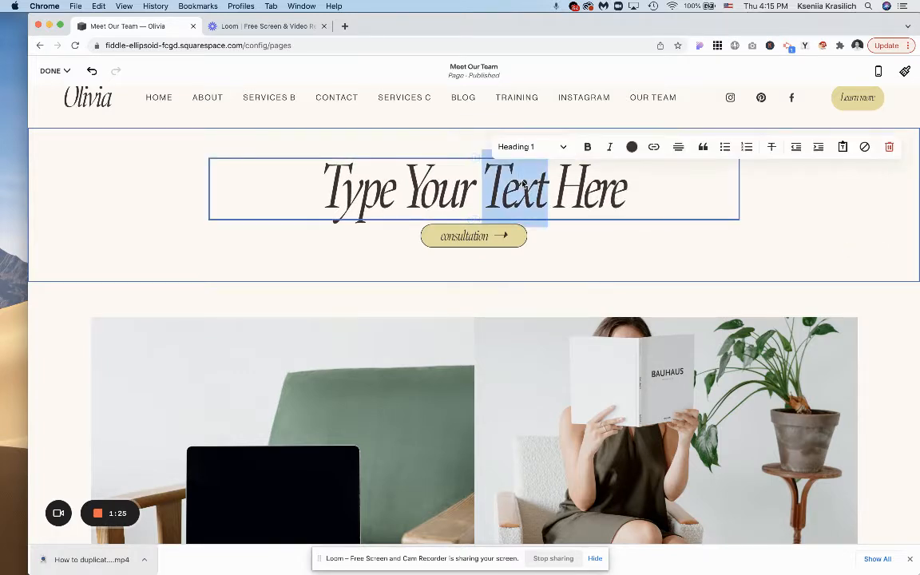
left_click(548, 147)
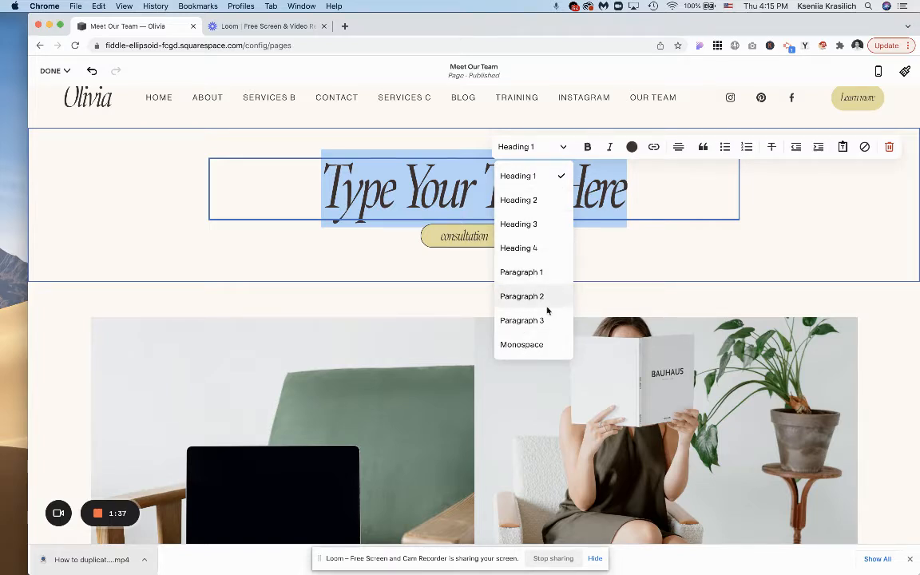
left_click(523, 345)
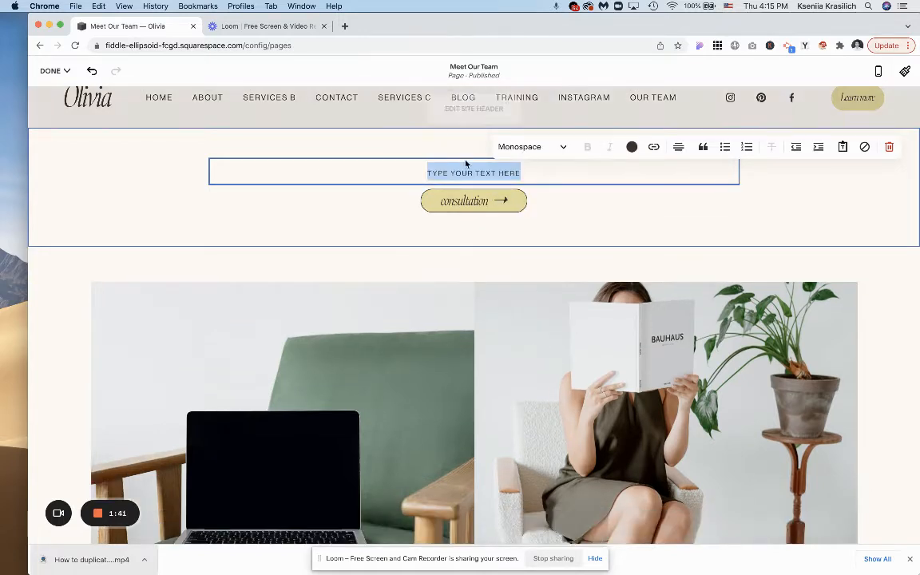
left_click(572, 148)
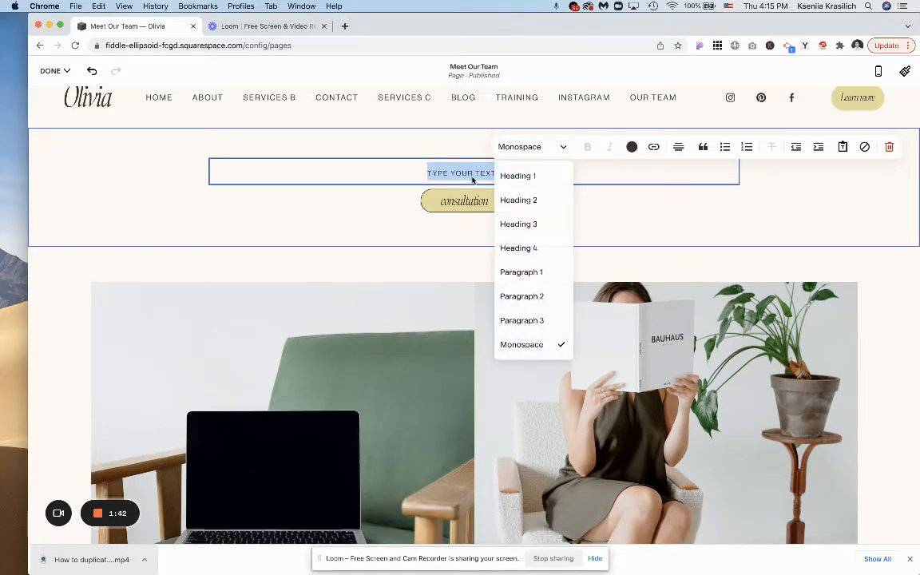
left_click(532, 177)
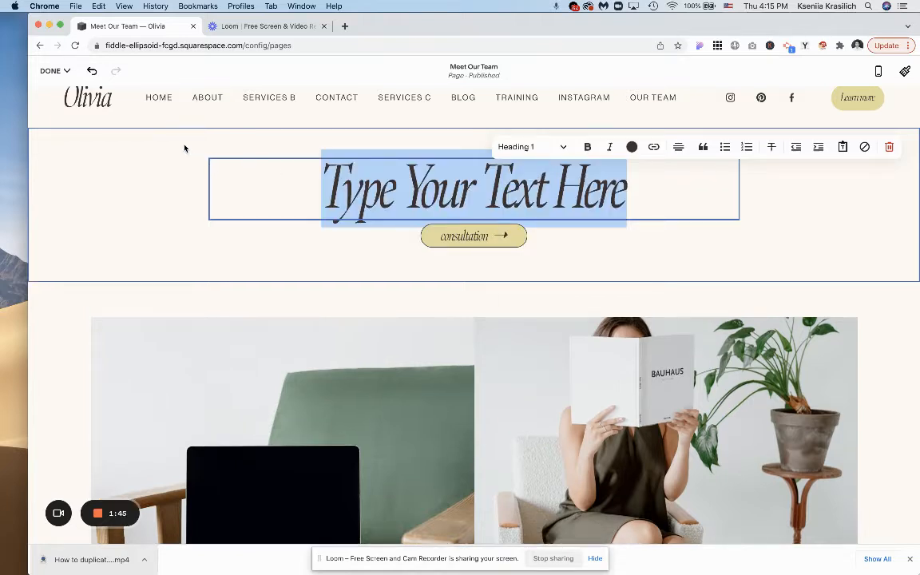
scroll(402, 170, "up", 1)
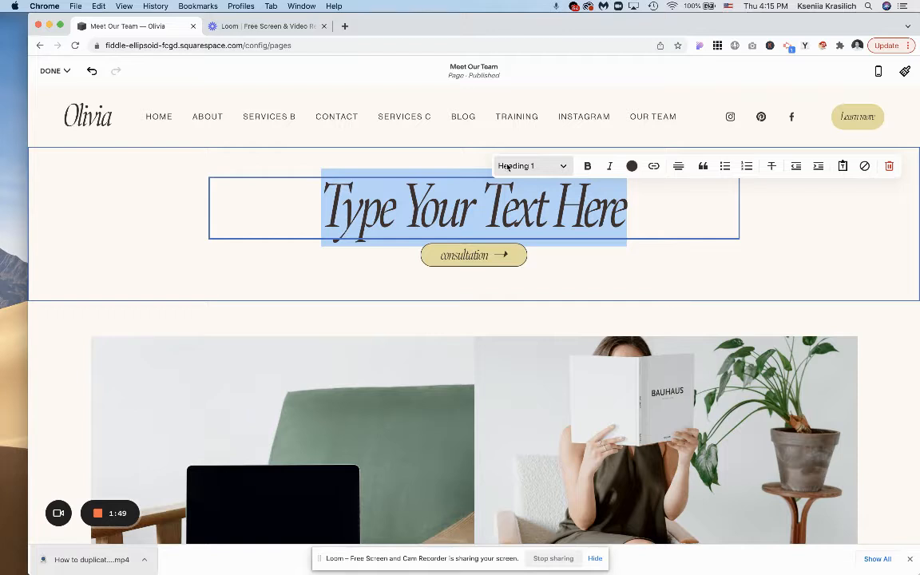
left_click(722, 281)
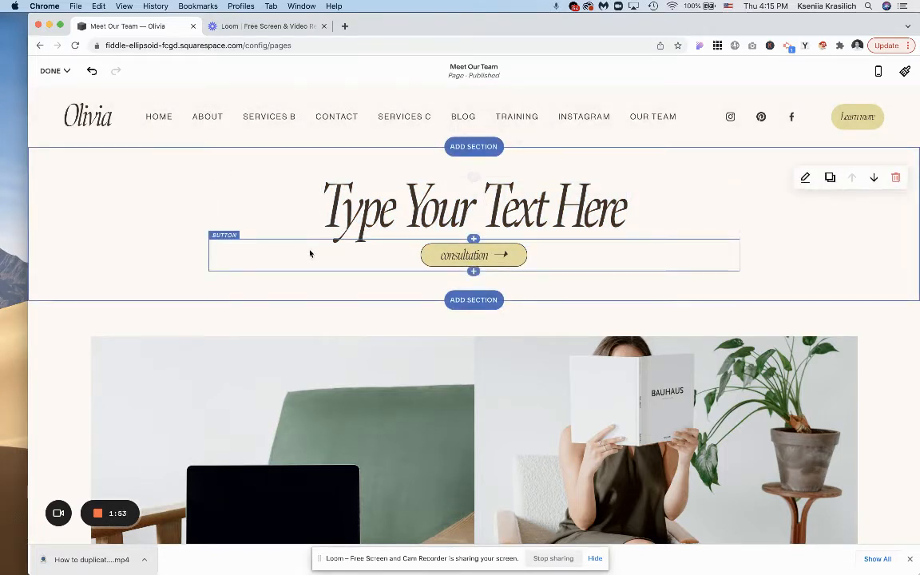
Insert a Spacer block between the heading and the consultation button.
left_click(473, 239)
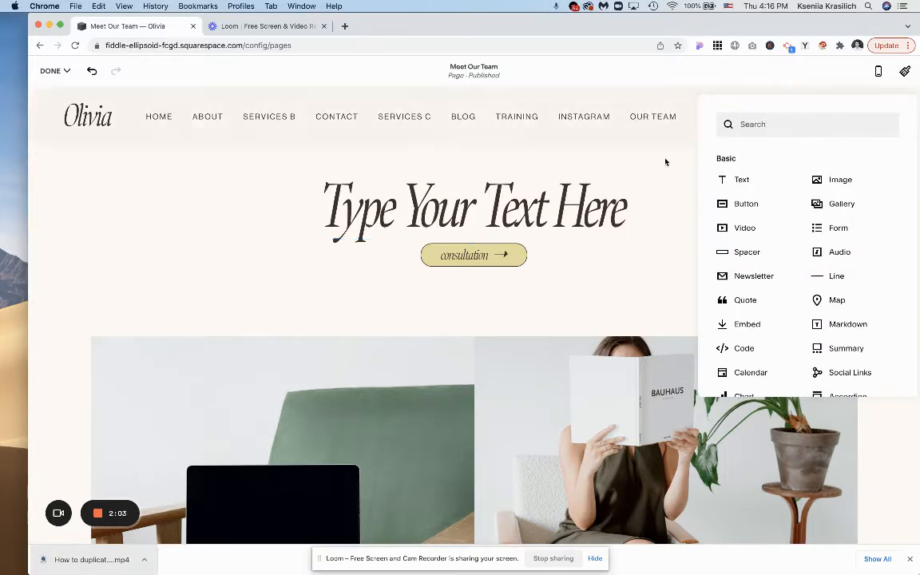
left_click(760, 125)
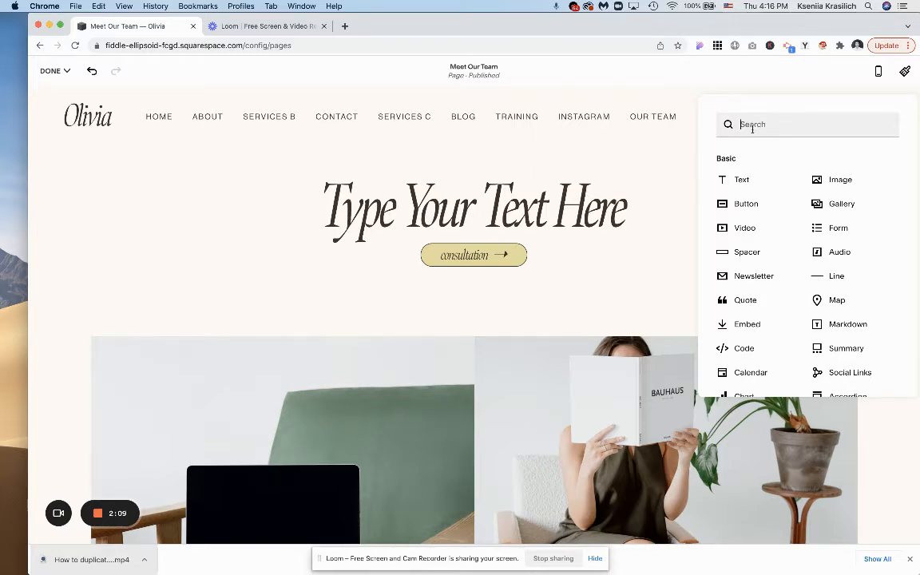
left_click(747, 252)
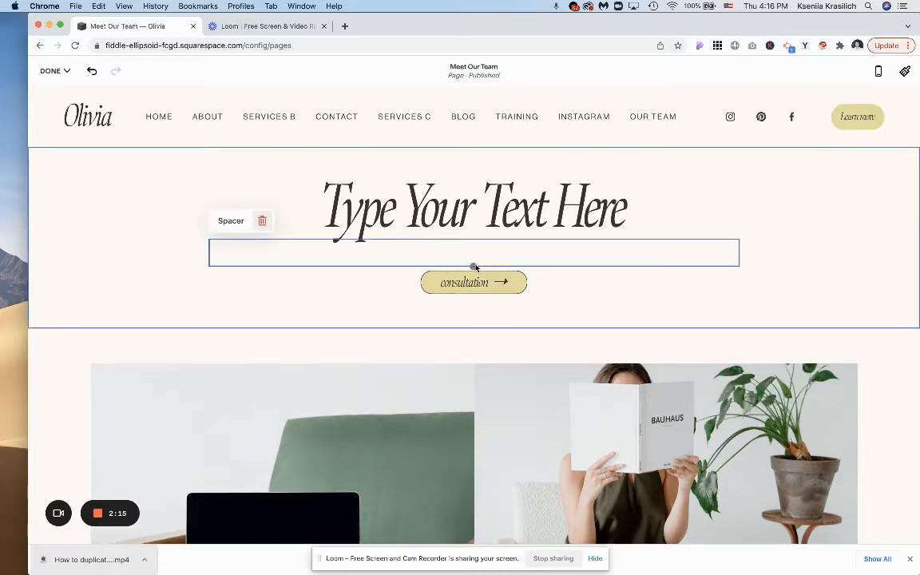
mouse_move(474, 266)
left_mouse_down()
mouse_move(474, 331)
mouse_move(472, 259)
mouse_move(474, 266)
left_mouse_up()
left_click(623, 312)
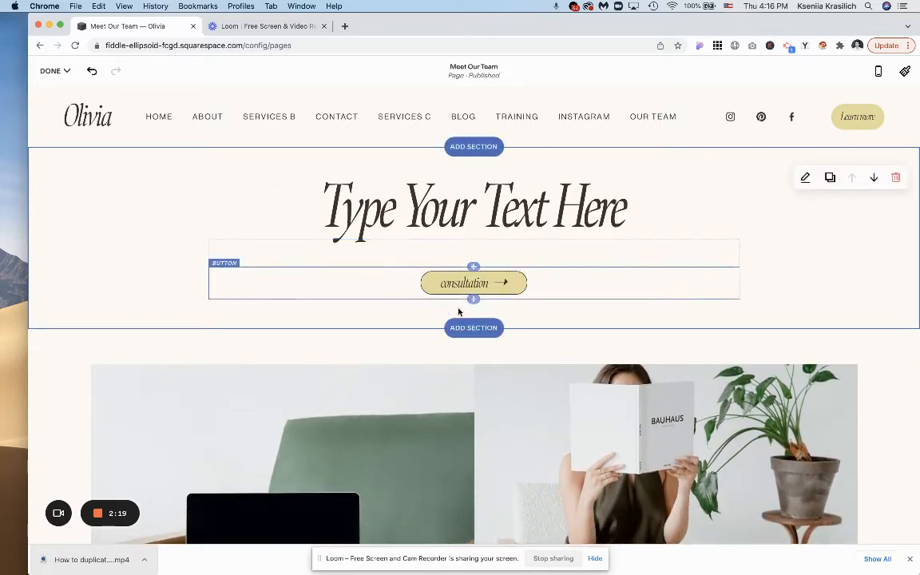
Add a Text block above the heading containing "Text here".
left_click(474, 178)
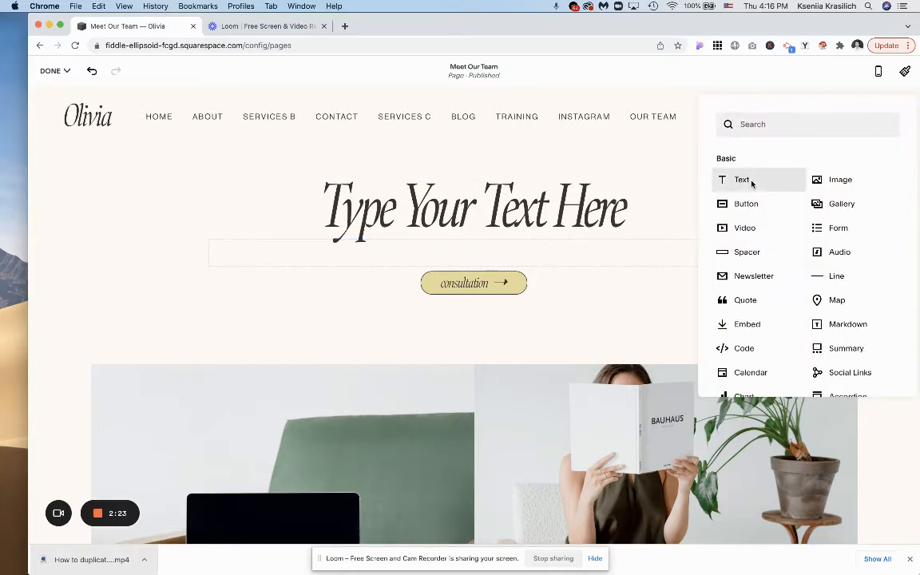
left_click(739, 179)
type("Text here")
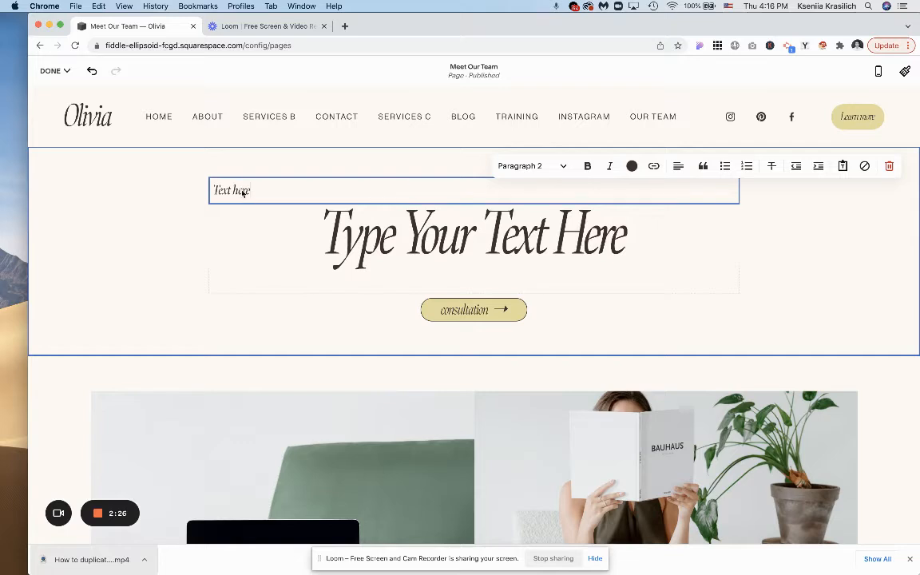
Apply the Monospace style to the "Text here" line above the heading.
left_click_drag(244, 192, 211, 191)
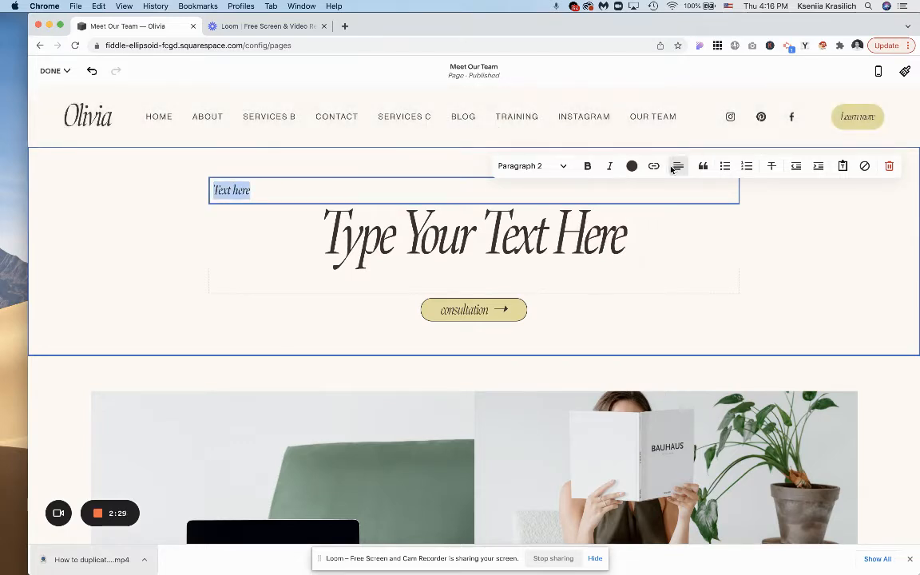
left_click(527, 166)
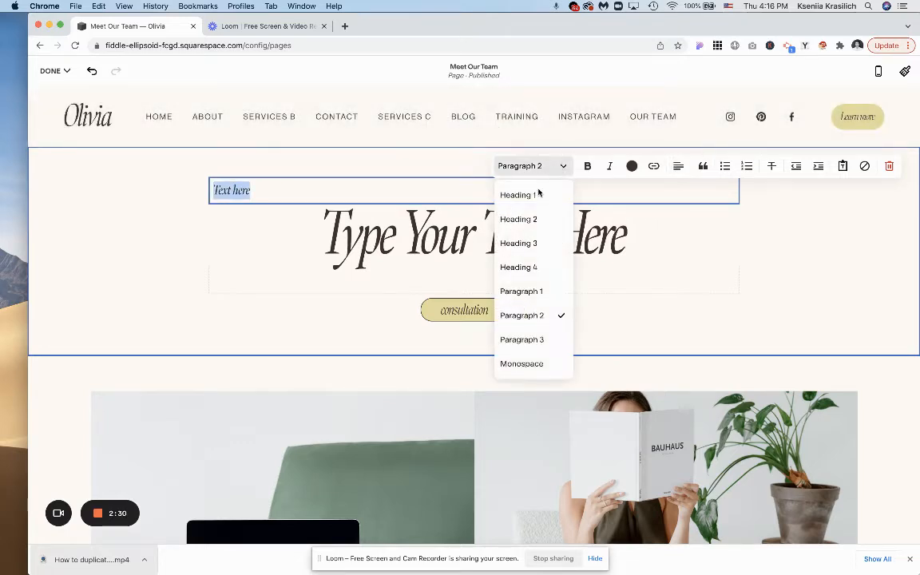
left_click(522, 364)
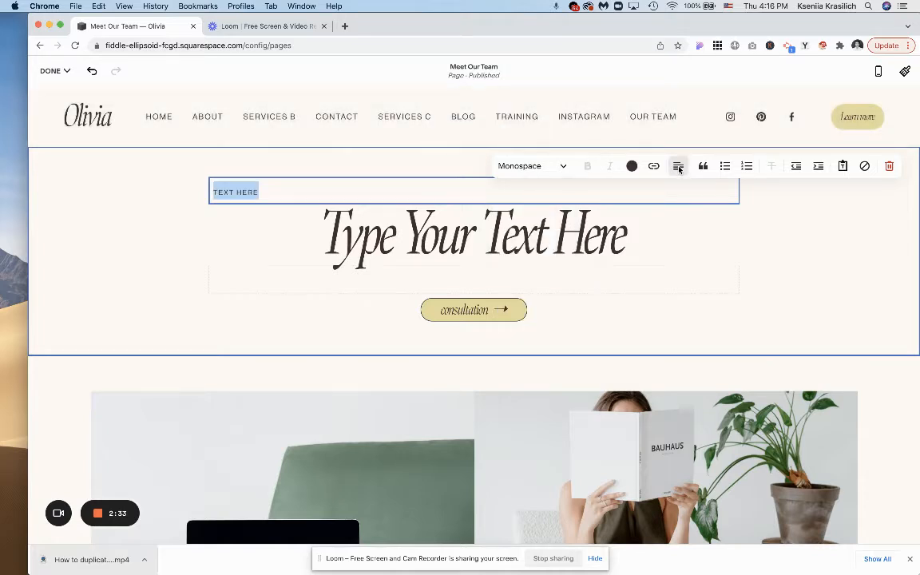
Try right alignment on the "Text here" line and leave it centre-aligned above the heading.
left_click(678, 166)
left_click(679, 193)
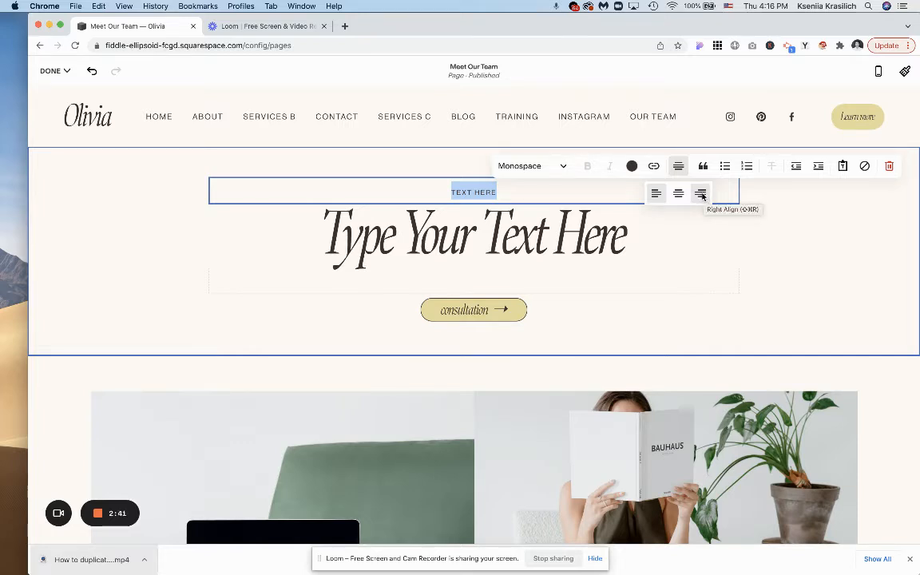
left_click(701, 194)
left_click(678, 193)
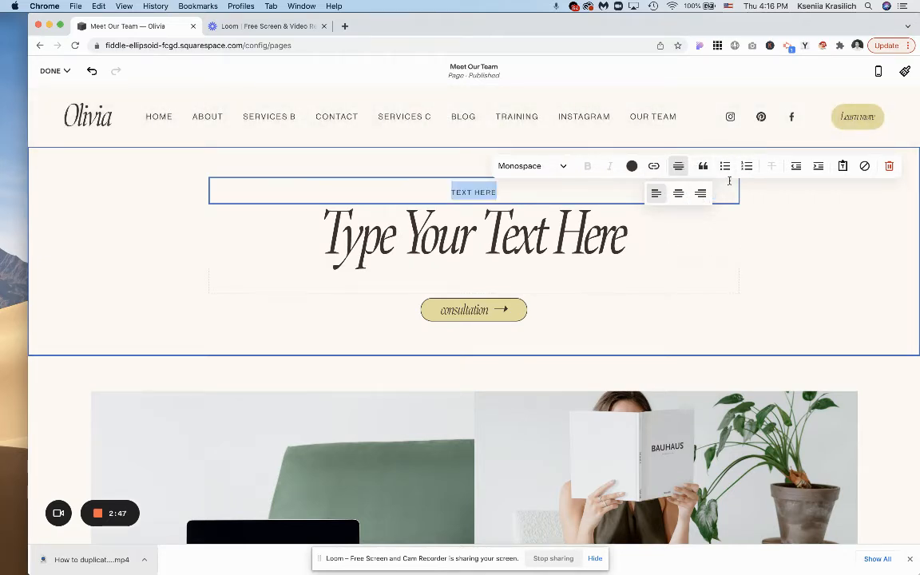
Open the link settings for the "Text here" line and close them.
left_click(653, 166)
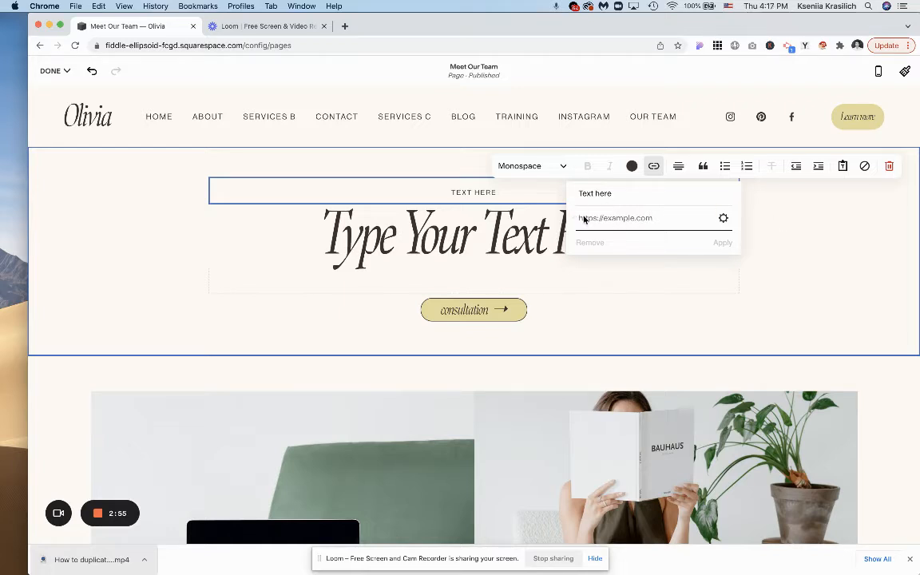
left_click(917, 241)
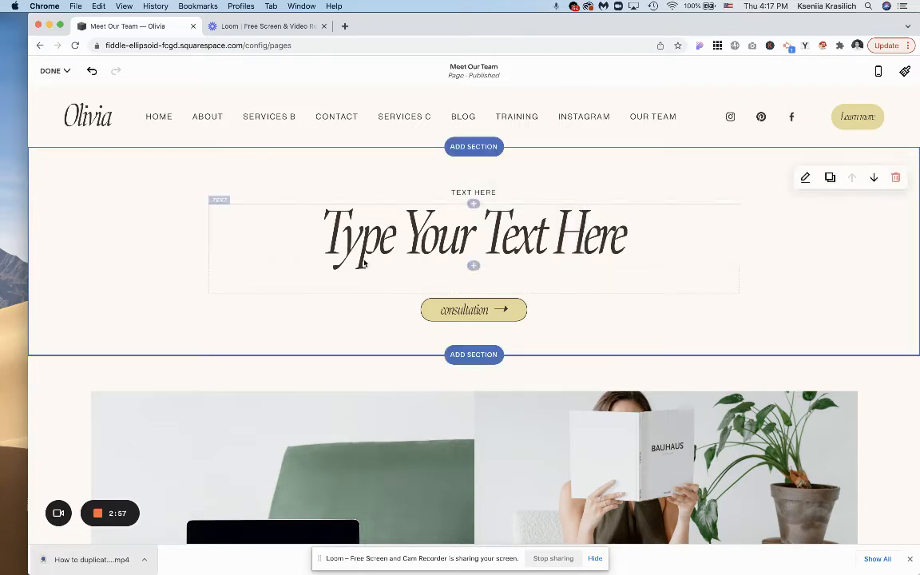
Change the consultation button's text to "Book Now →".
left_click(445, 312)
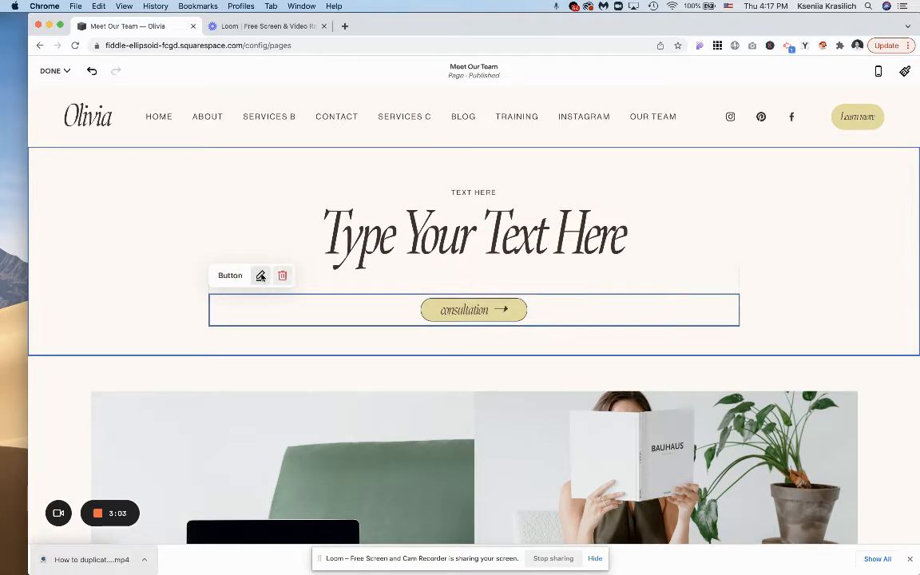
left_click(259, 276)
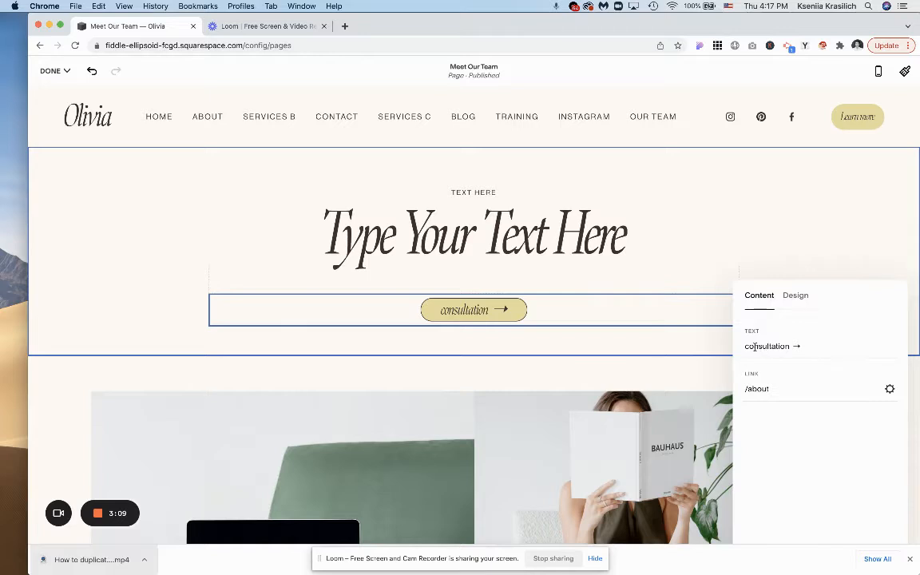
left_click_drag(789, 347, 740, 349)
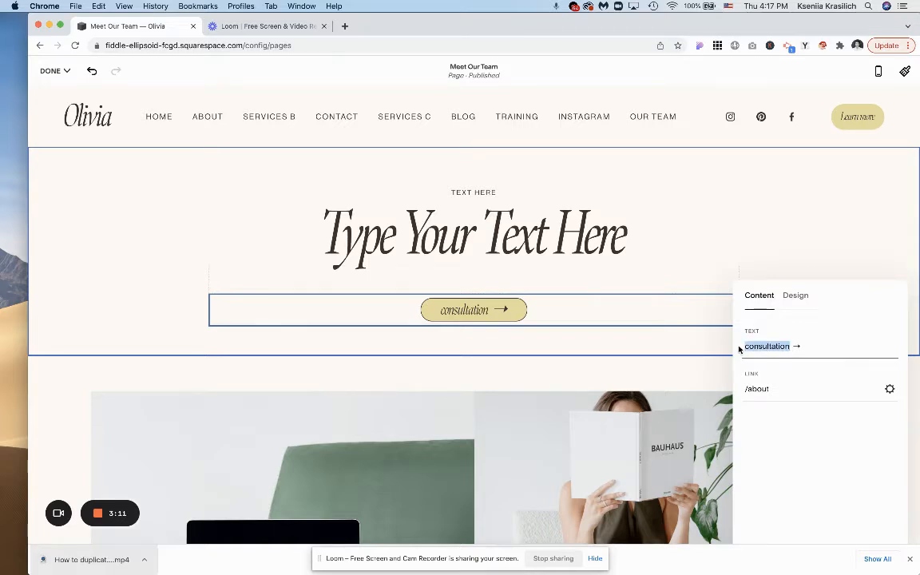
type("Book")
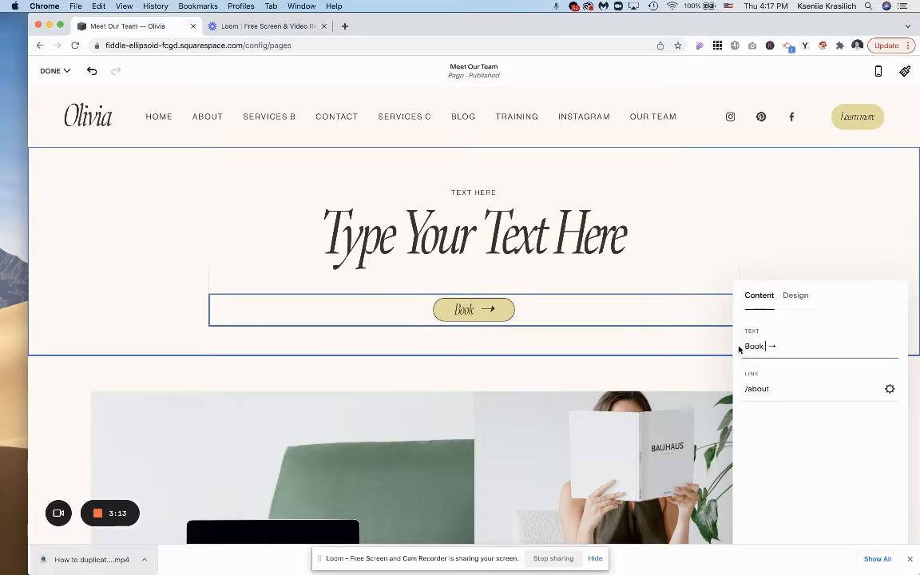
type(" Now")
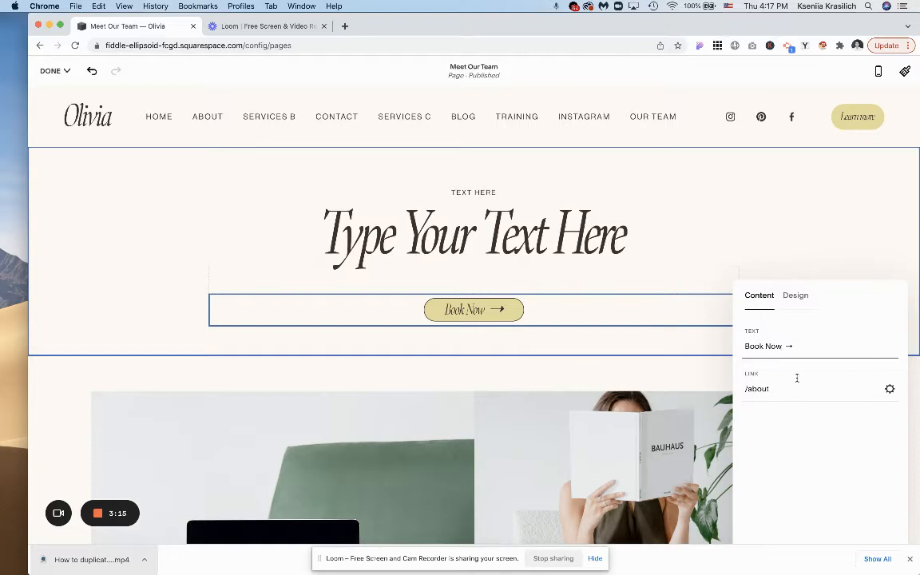
Replace the Book Now button's link with the Services C page (/services-c).
left_click_drag(827, 290, 756, 165)
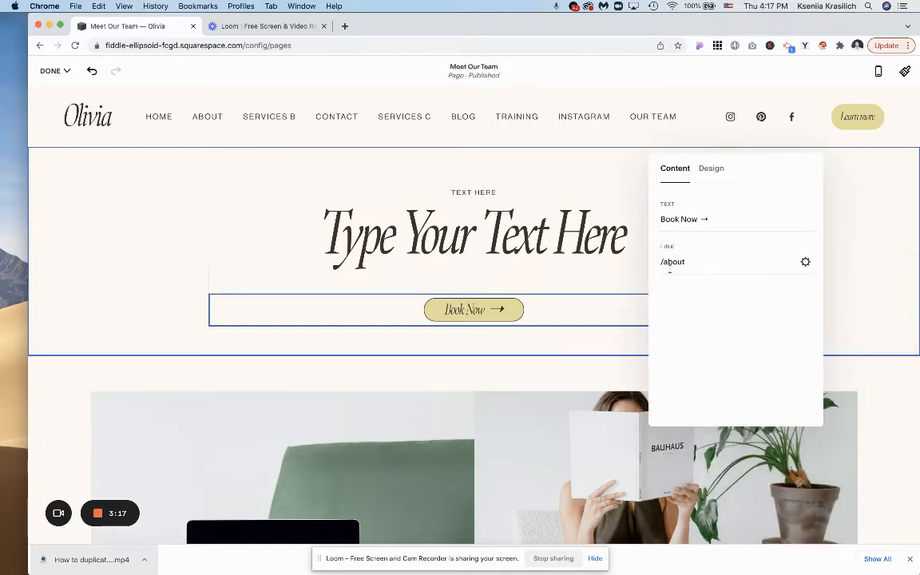
left_click(693, 262)
left_click_drag(693, 262, 630, 266)
key("BackSpace")
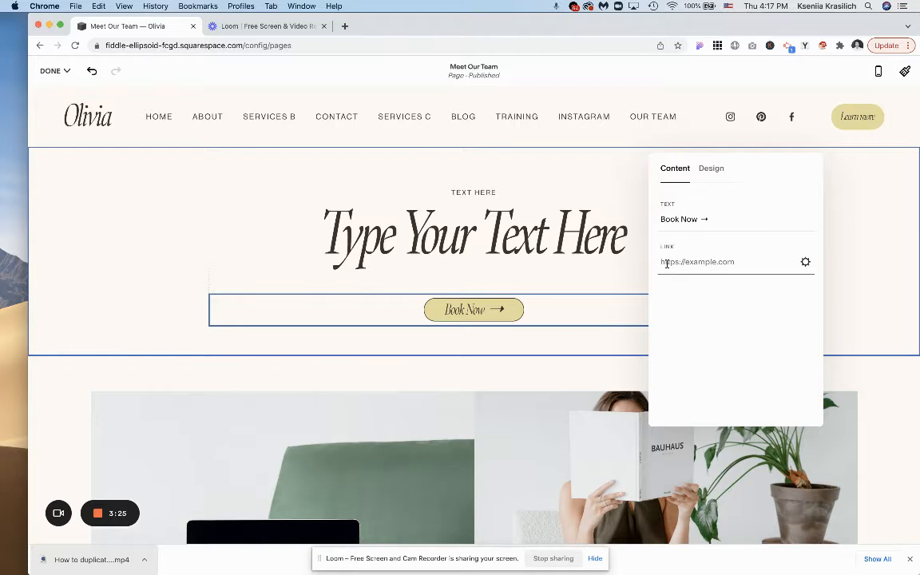
type("/")
scroll(726, 461, "down", 1)
scroll(725, 463, "down", 1)
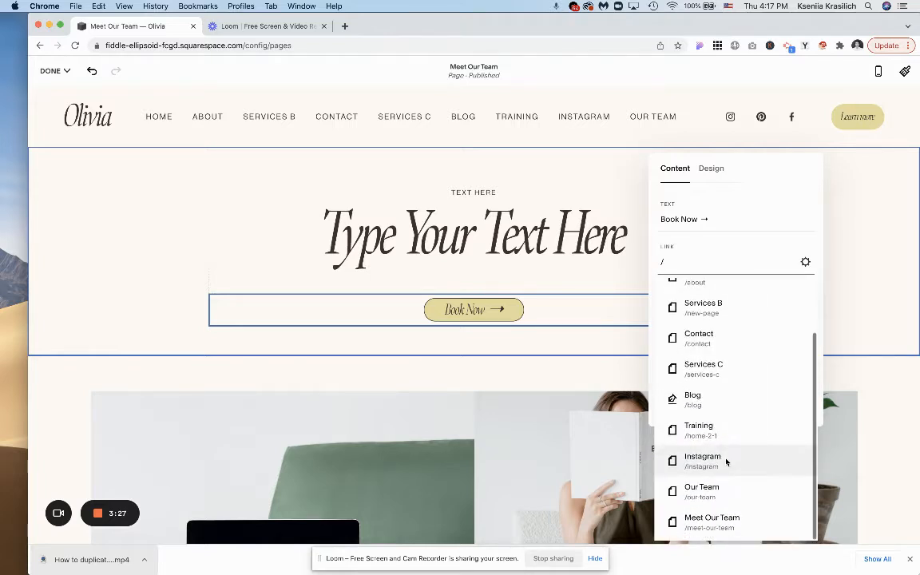
scroll(738, 379, "up", 4)
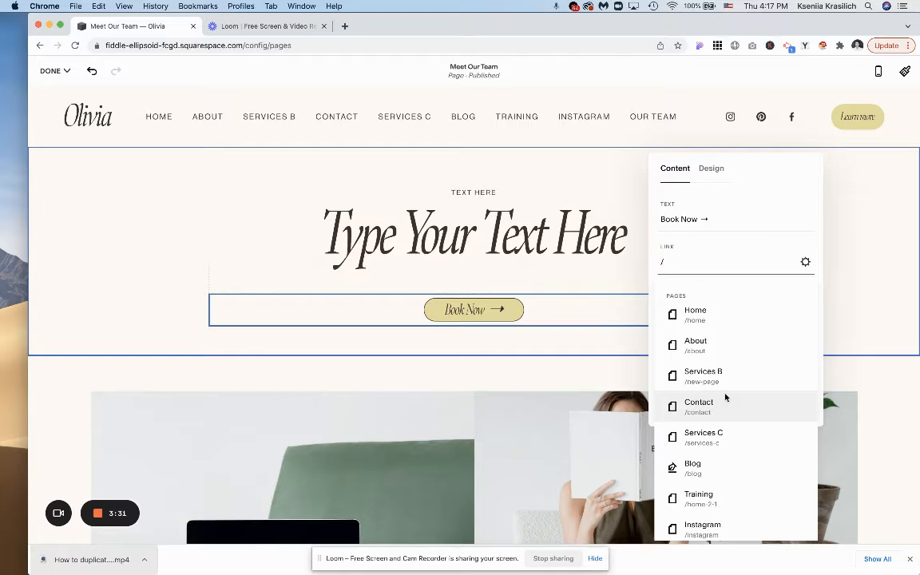
scroll(721, 455, "down", 2)
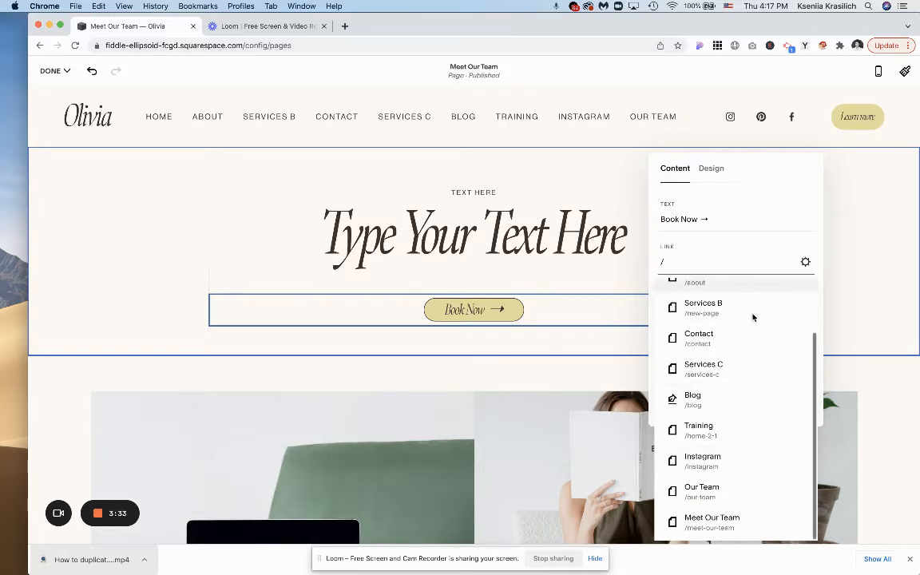
left_click(740, 368)
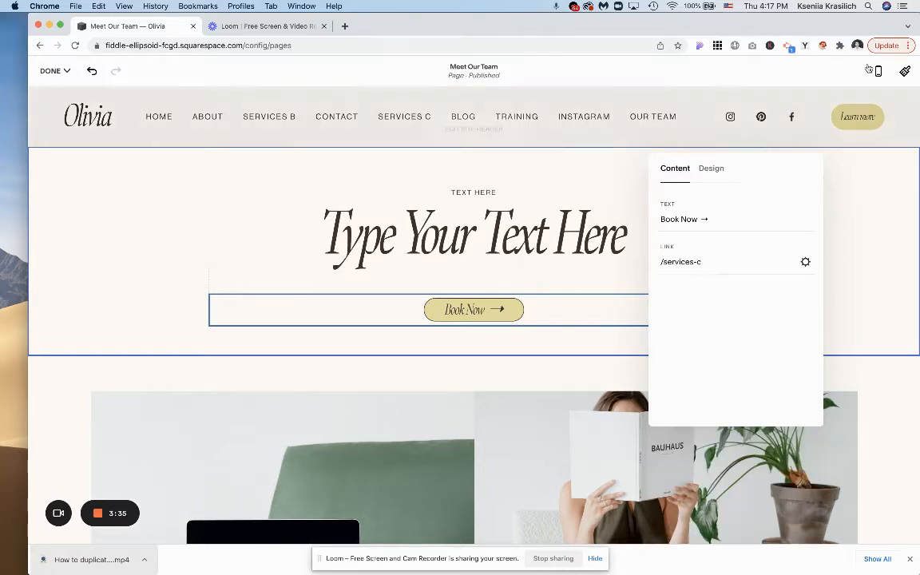
Try the small and large sizes on the Book Now button and return it to medium.
left_click(712, 169)
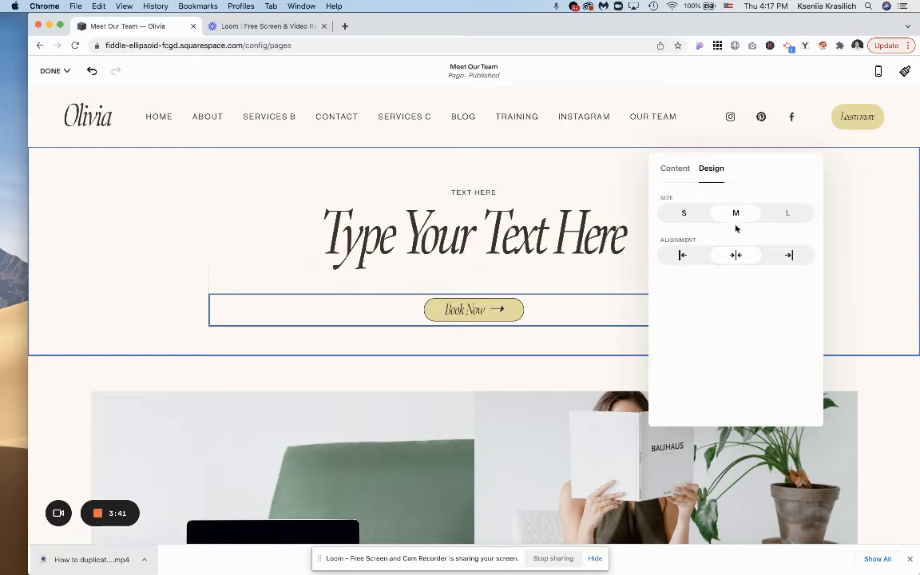
left_click(682, 214)
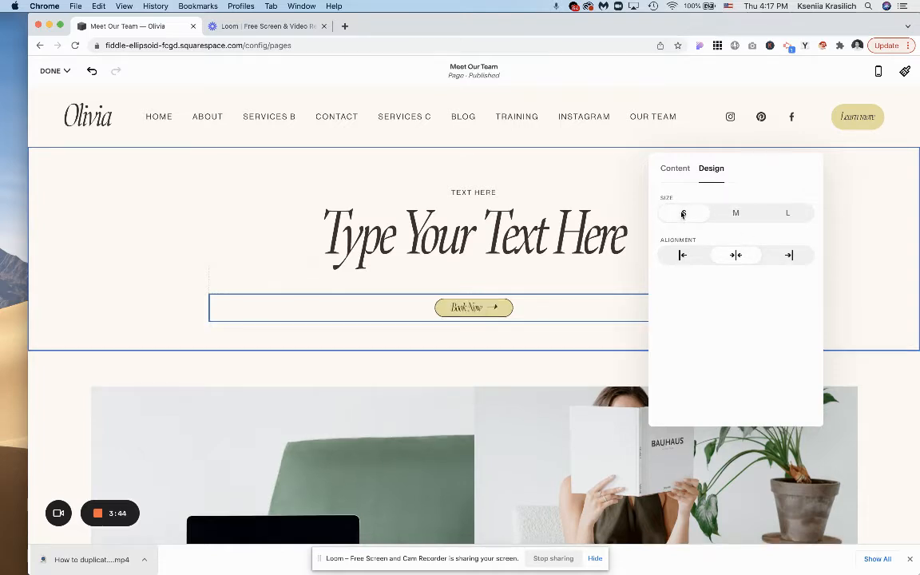
left_click(789, 213)
left_click(738, 214)
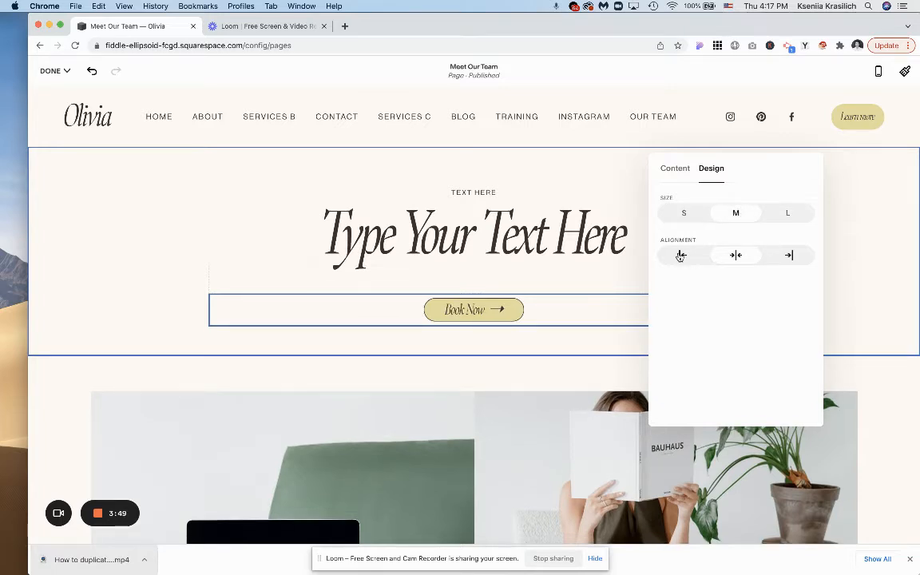
Try left and right alignment on the Book Now button, return it to centre and close its settings.
left_click(681, 255)
left_click(789, 256)
left_click(735, 255)
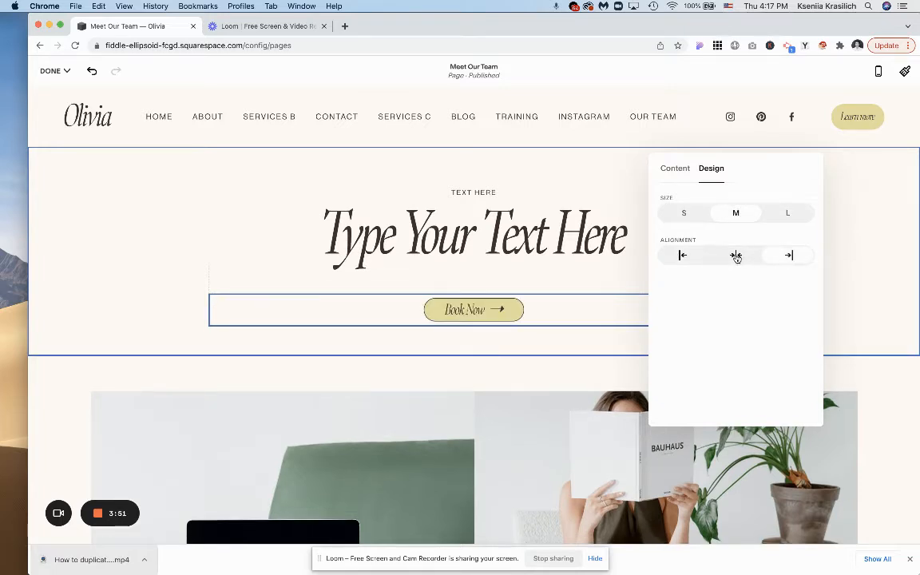
left_click(189, 351)
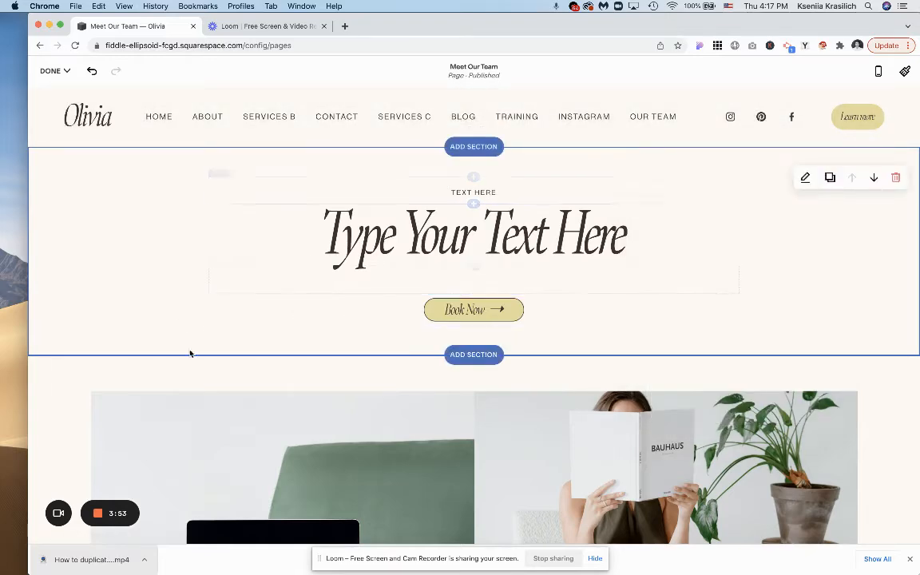
Add an Images section with two staggered landscape photos directly below the heading section.
scroll(635, 307, "down", 1)
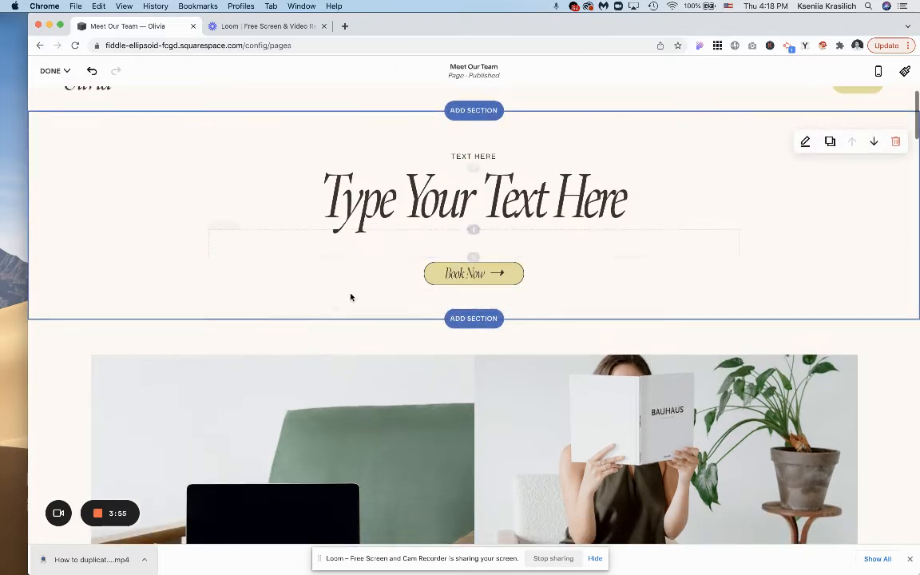
scroll(614, 311, "up", 1)
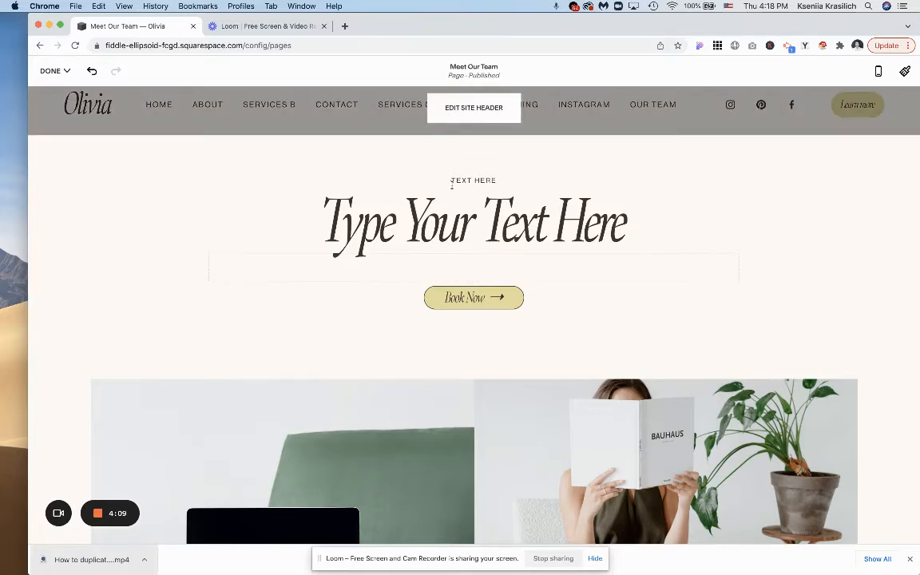
left_click(476, 344)
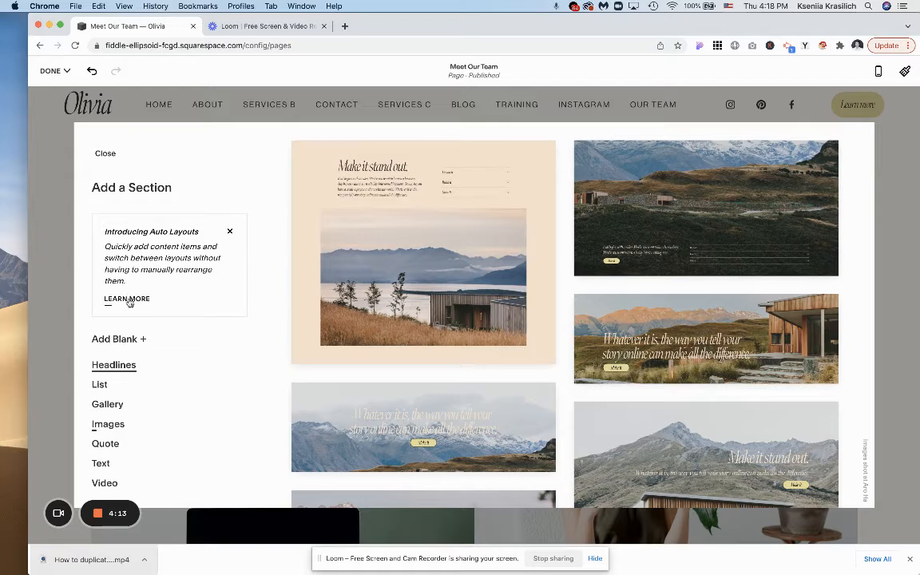
scroll(127, 424, "down", 2)
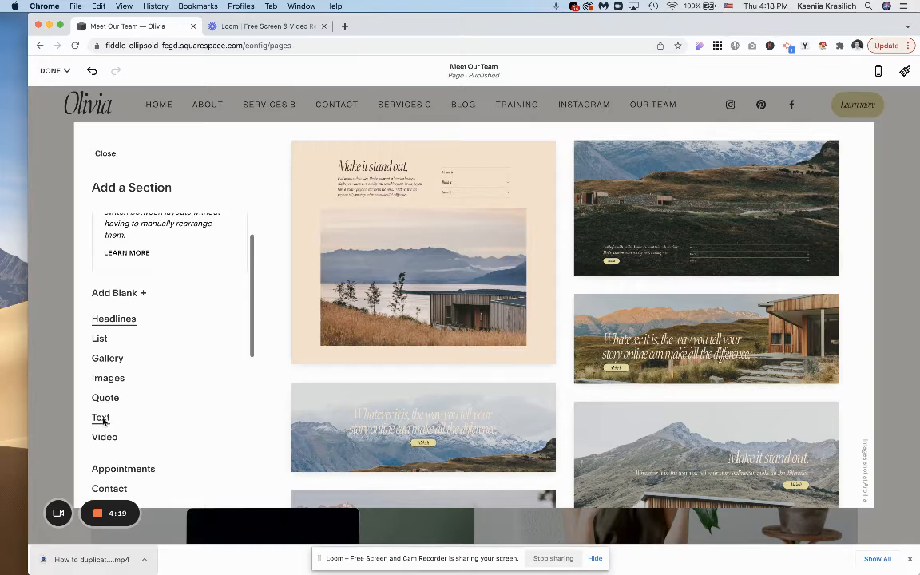
left_click(100, 417)
scroll(518, 375, "down", 10)
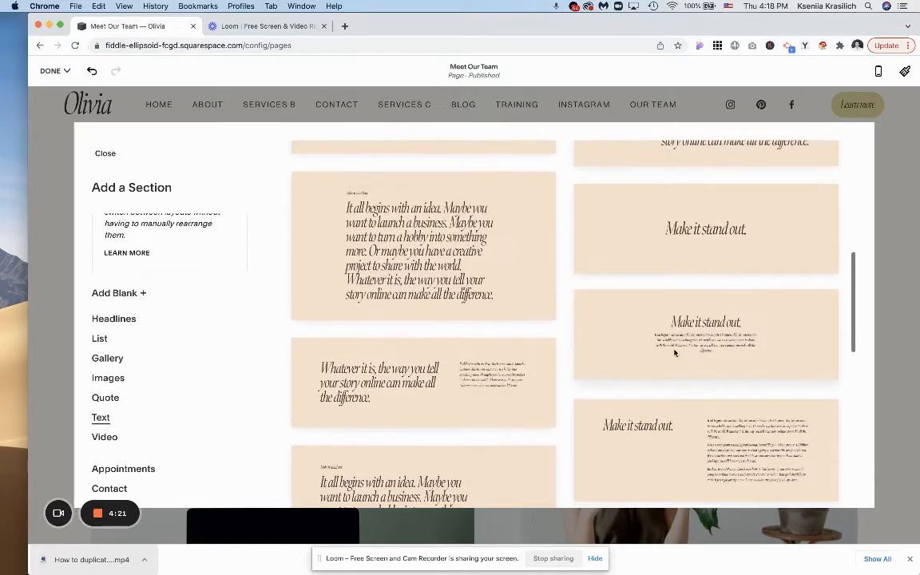
left_click(103, 397)
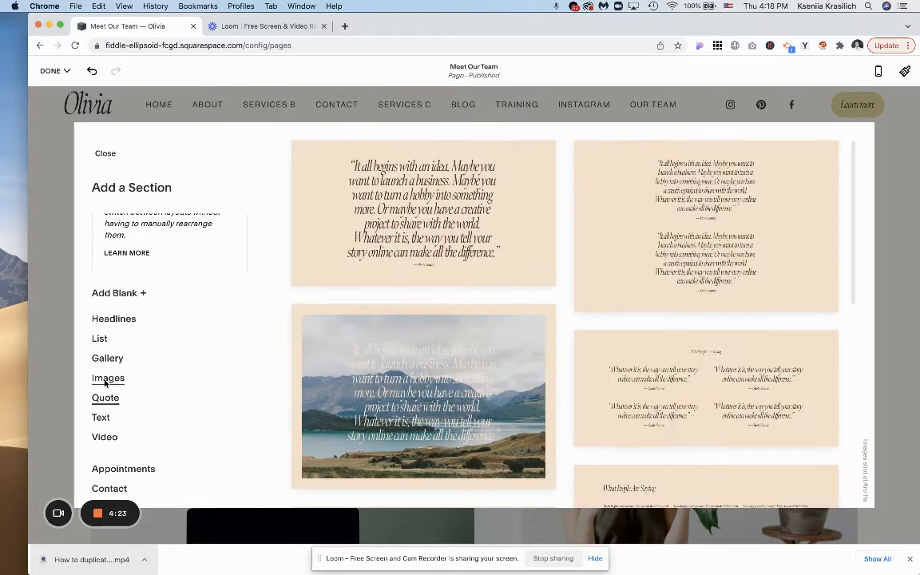
left_click(105, 381)
scroll(473, 352, "down", 5)
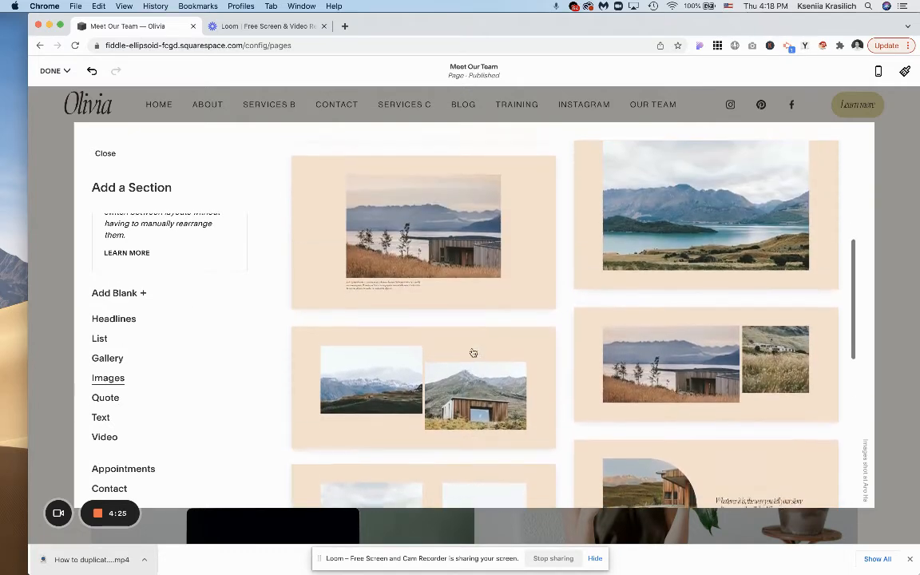
left_click(484, 374)
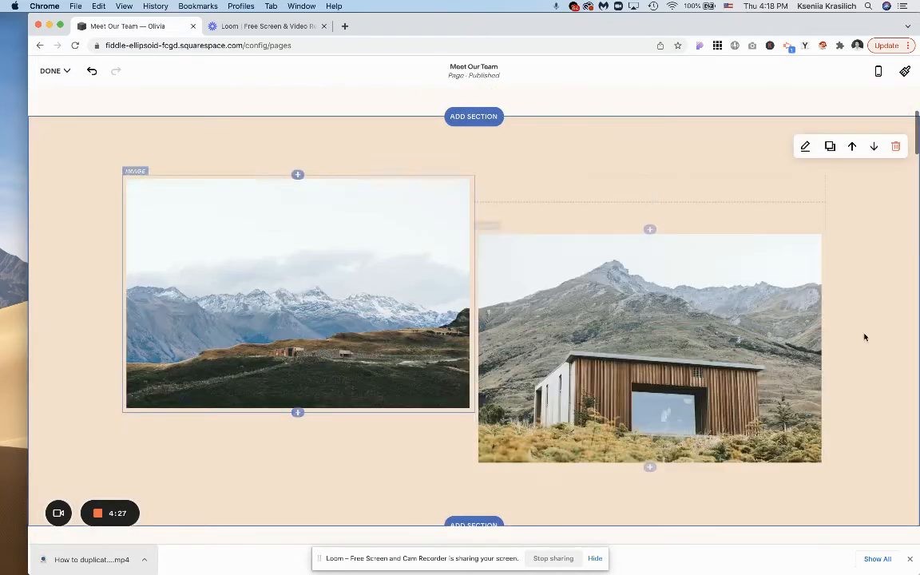
Set the new image section's height to a custom value of 80 after trying the small and large presets.
left_click(805, 151)
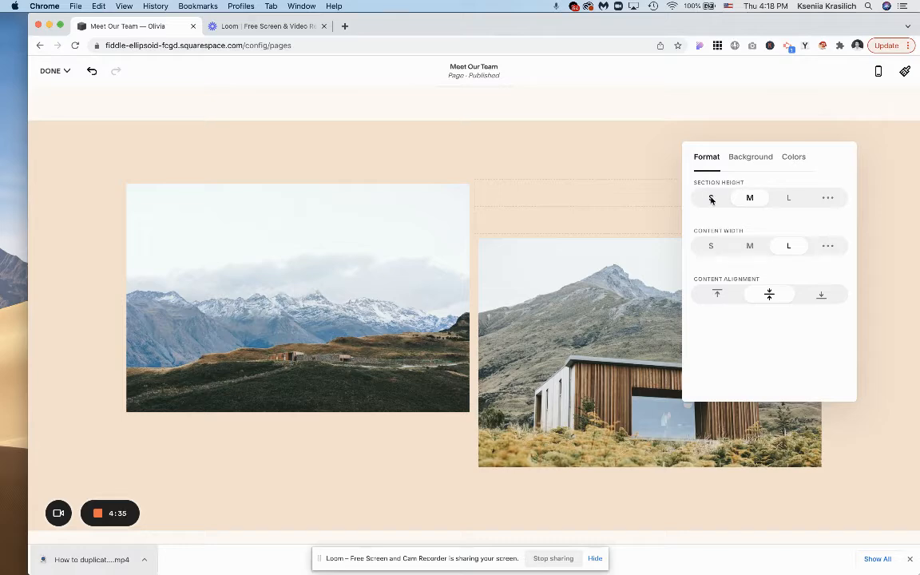
left_click(712, 199)
left_click(790, 198)
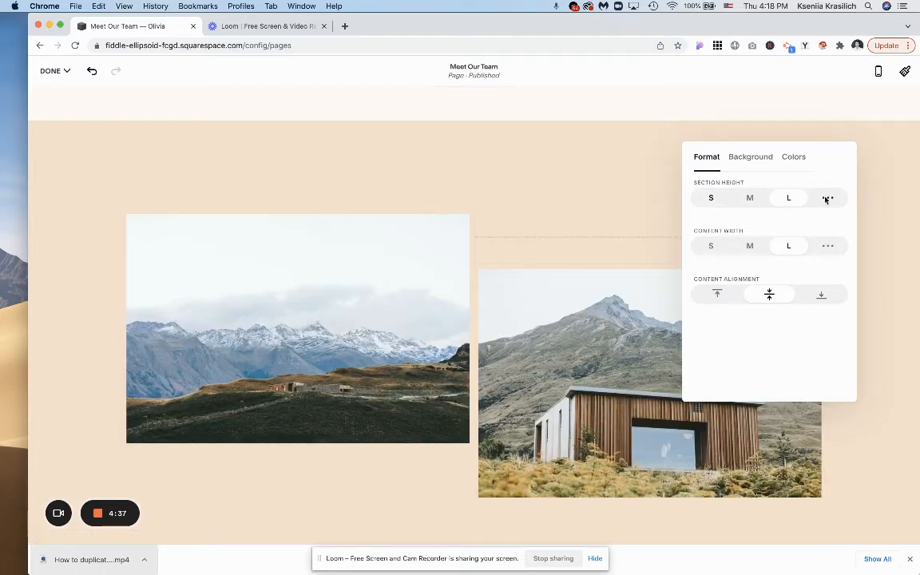
left_click(827, 198)
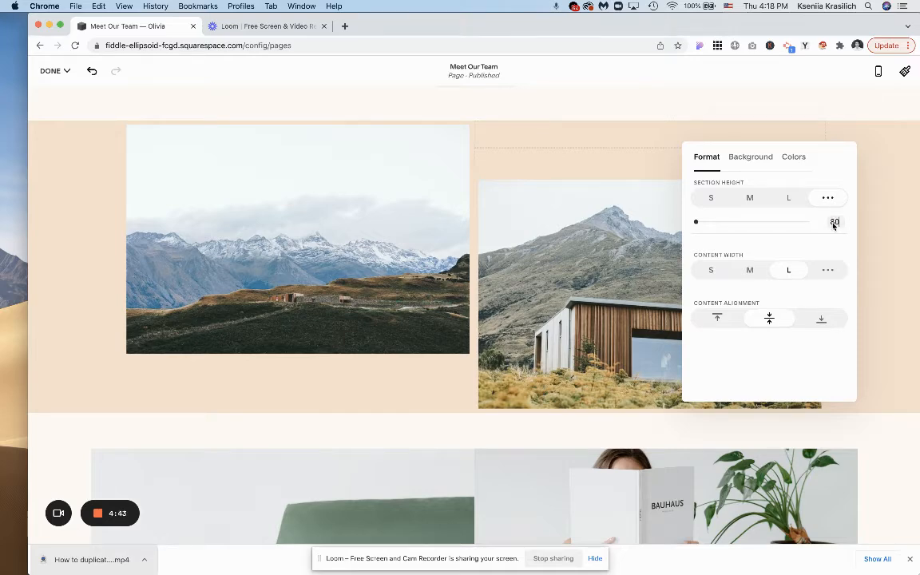
key("Return")
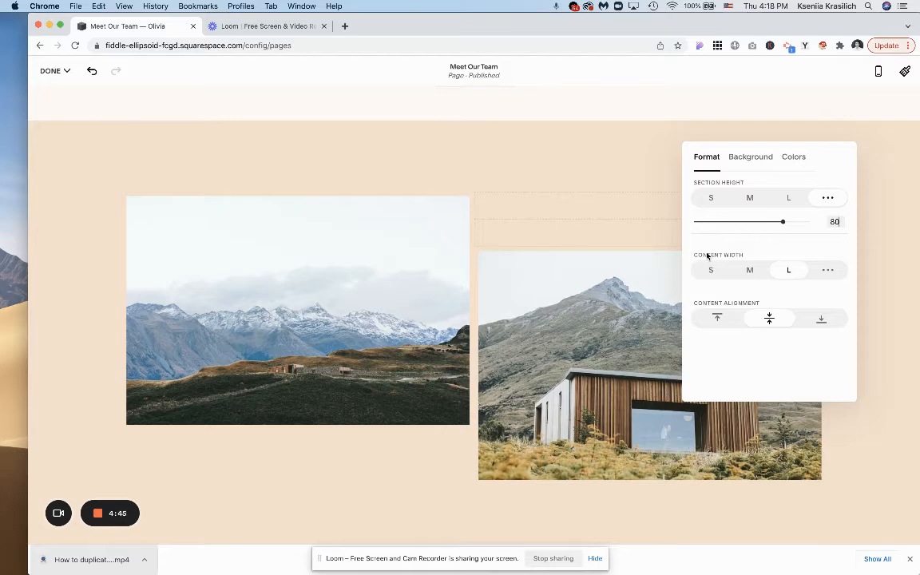
Set the image section's content width to a custom value of 67 after trying the small, medium and large presets.
left_click(750, 270)
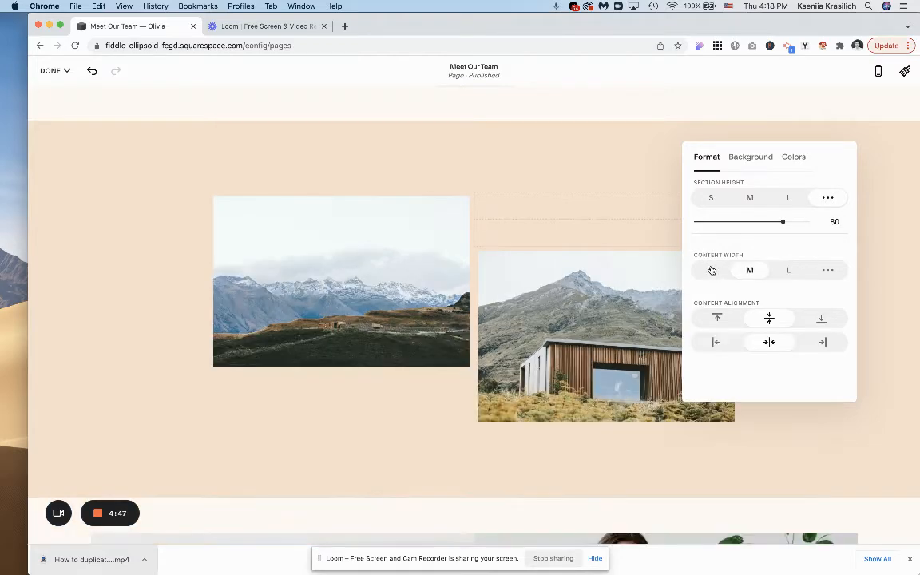
left_click(709, 271)
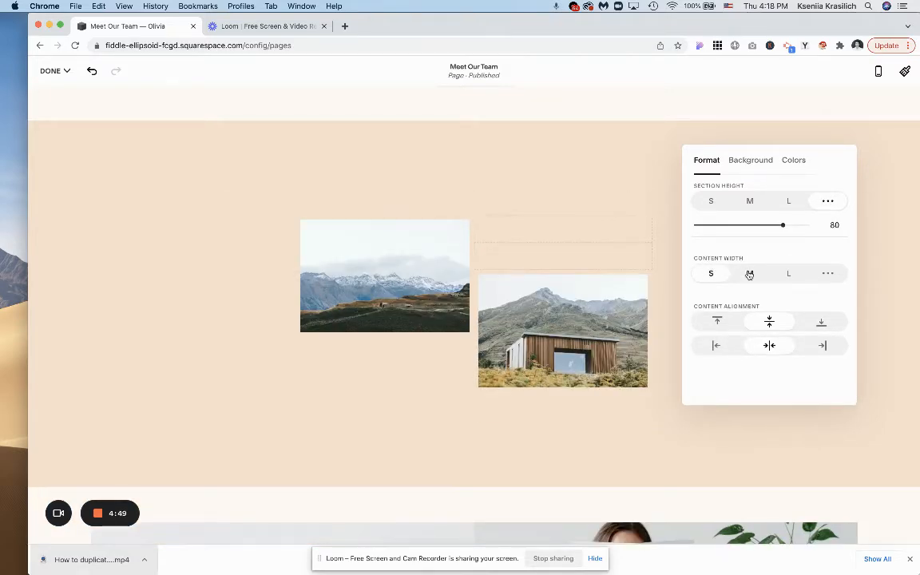
left_click(784, 275)
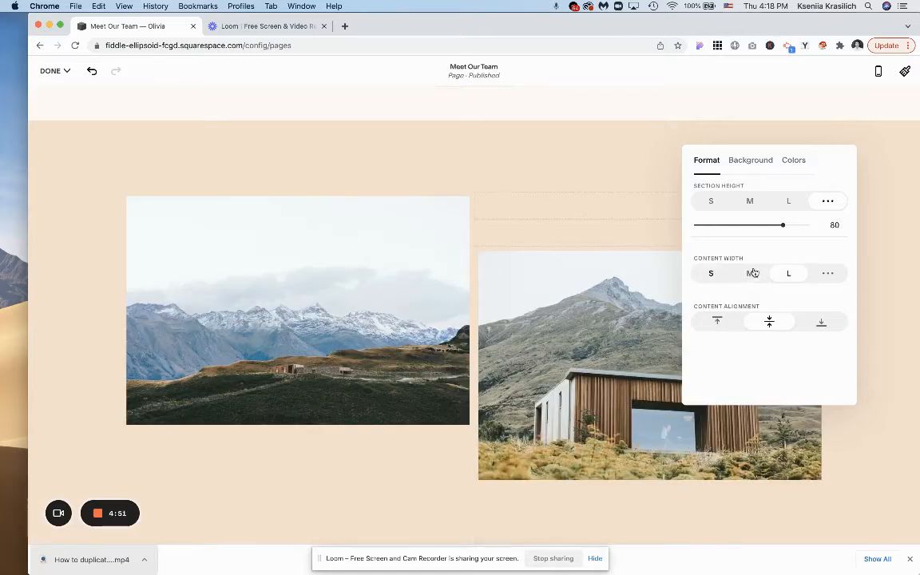
left_click(751, 273)
left_click(828, 274)
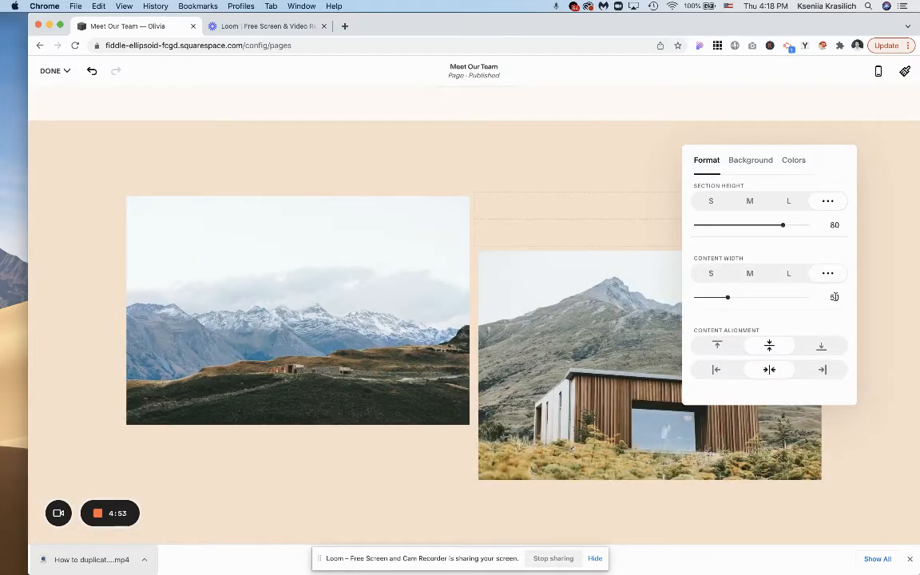
left_click(834, 297)
type("67")
key("Return")
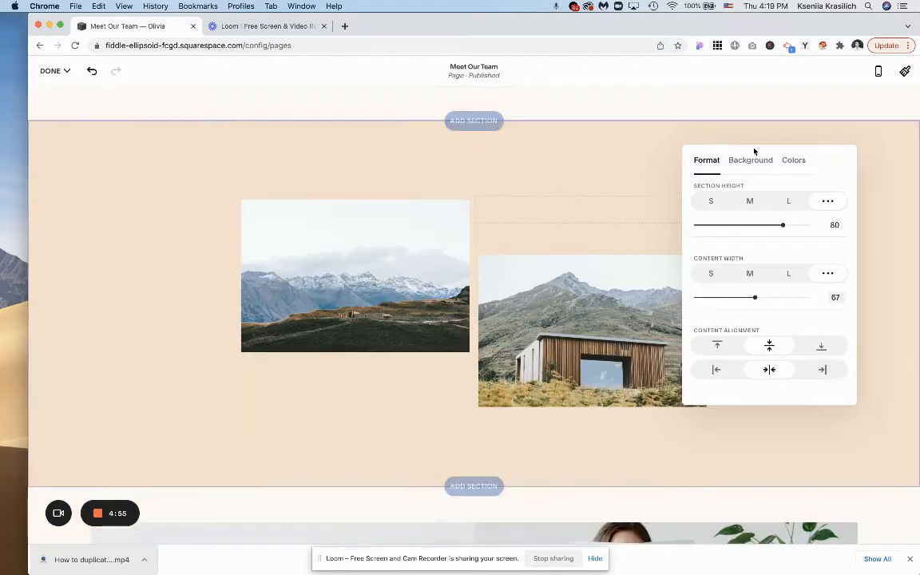
Try top, bottom and right content alignment on the image section, return it to middle and centre and close its settings.
left_click(717, 345)
left_click(814, 347)
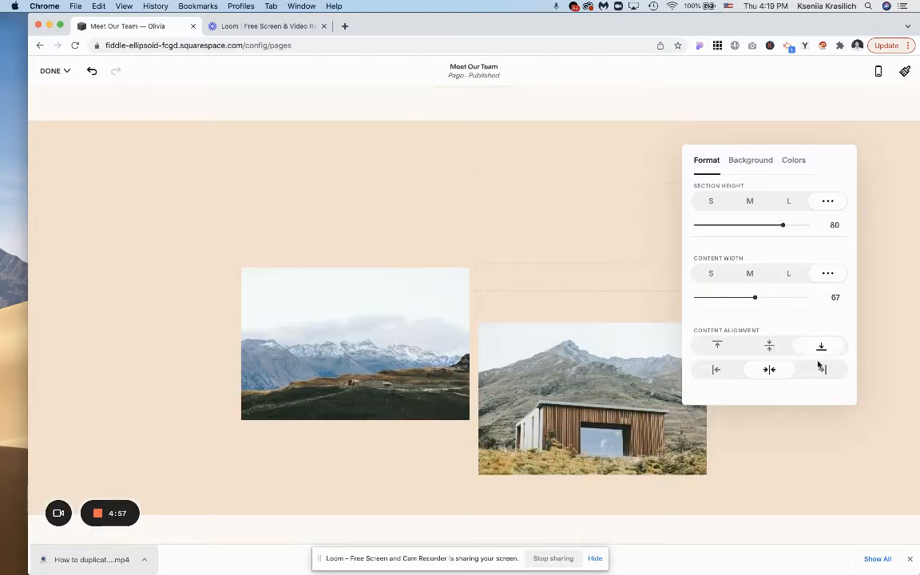
left_click(822, 370)
left_click(770, 345)
left_click(769, 370)
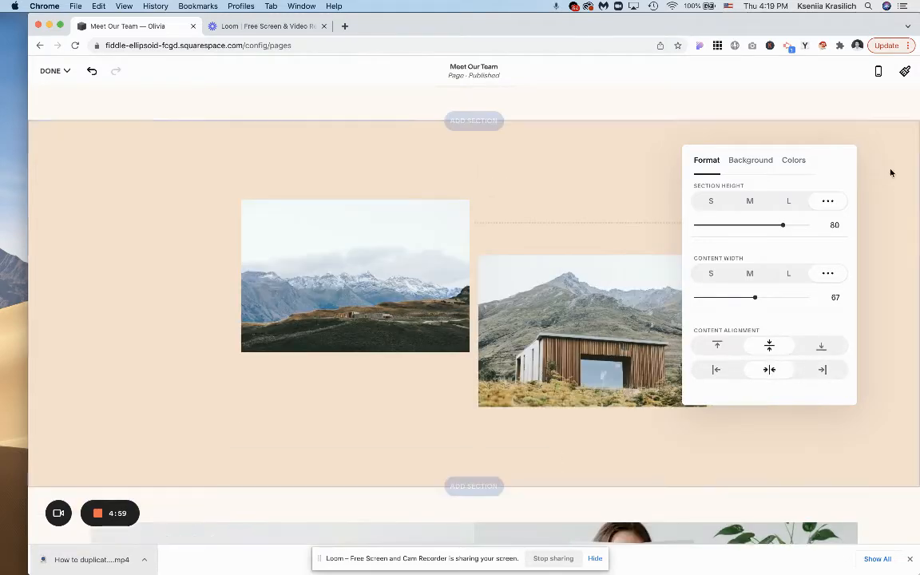
left_click(777, 130)
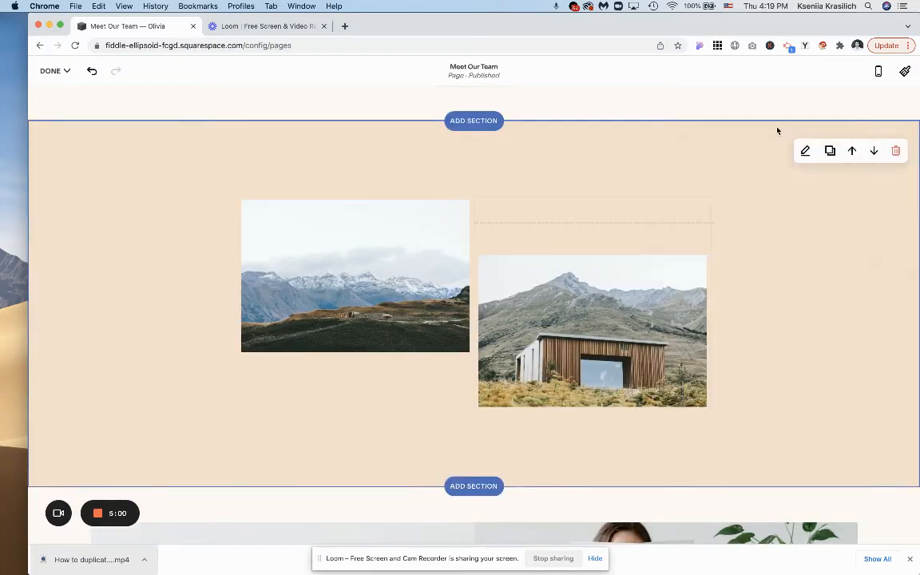
Duplicate the two-photo image section and remove the duplicate.
left_click(831, 151)
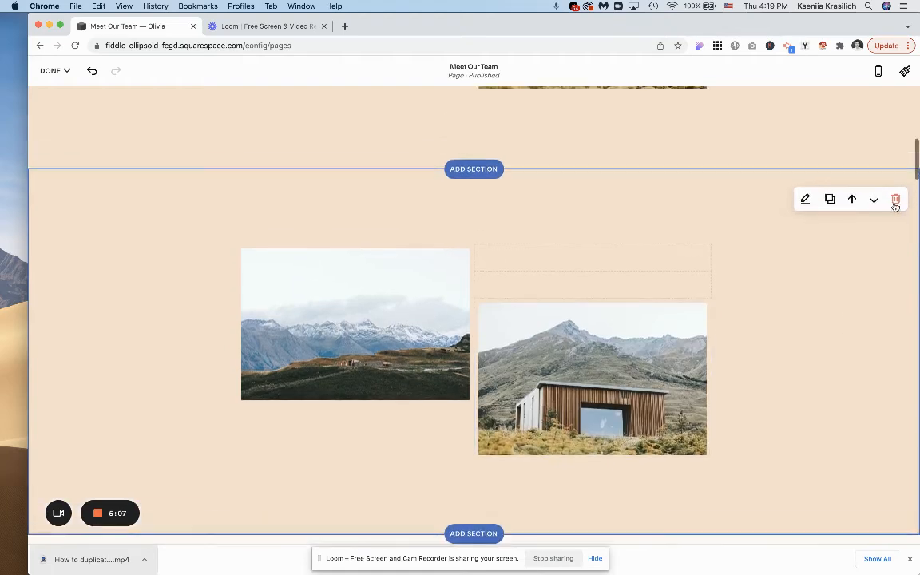
left_click(895, 199)
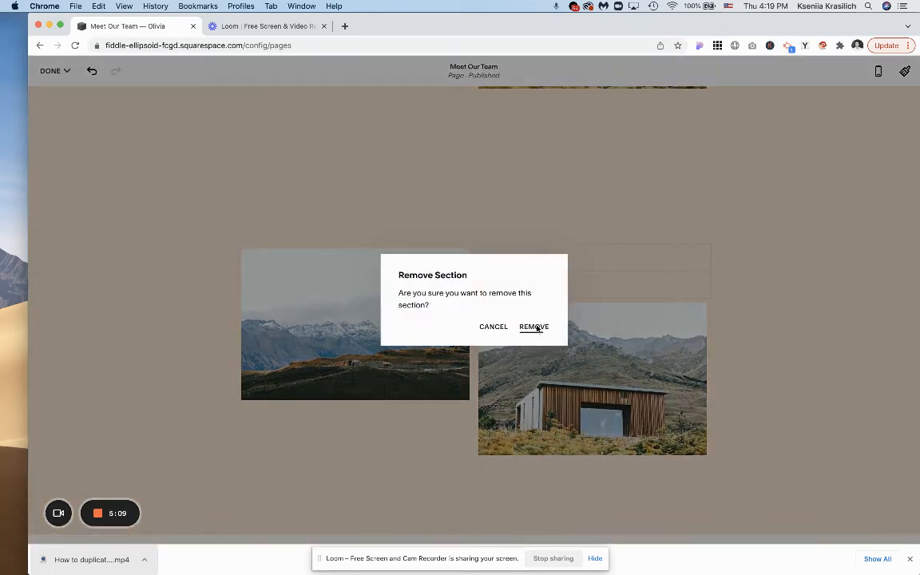
left_click(534, 327)
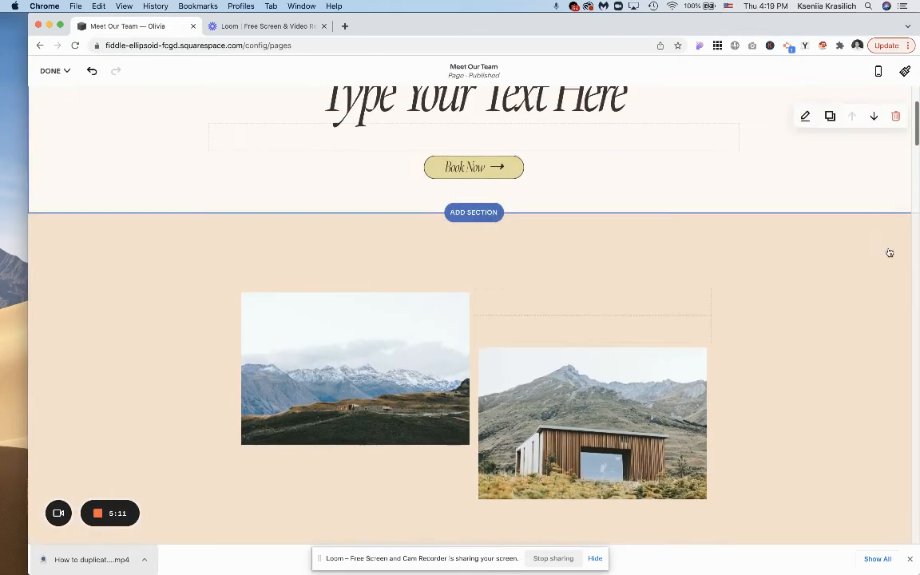
Move the image section above the heading section and back down below it.
mouse_move(852, 245)
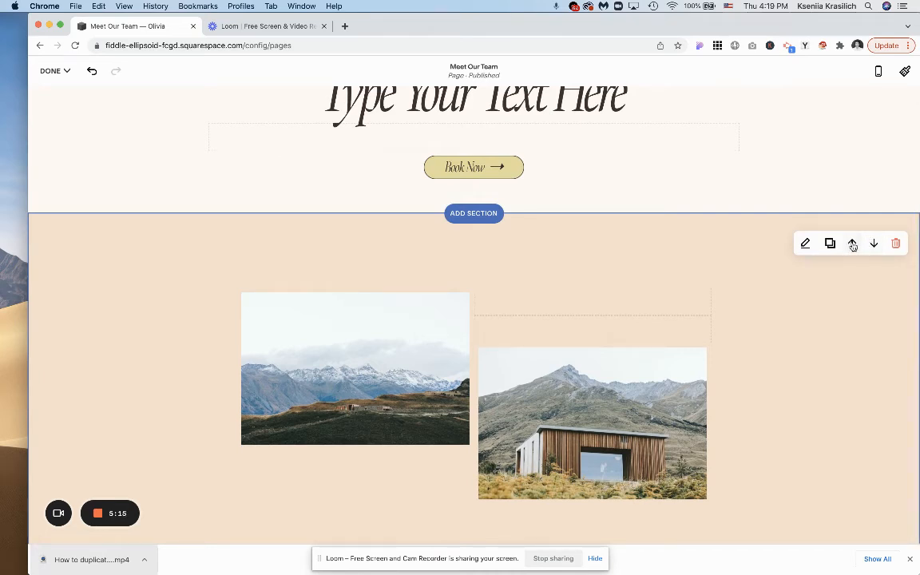
left_click(852, 243)
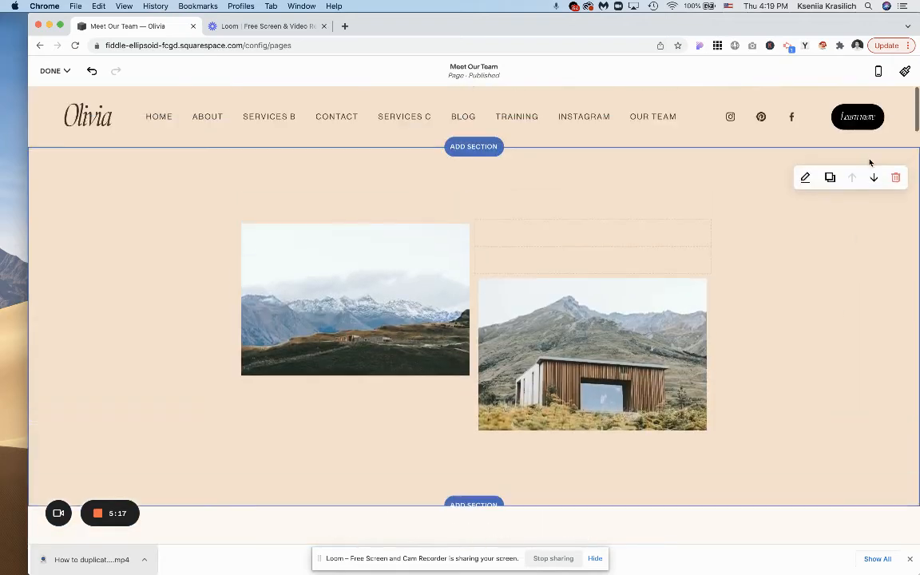
left_click(872, 177)
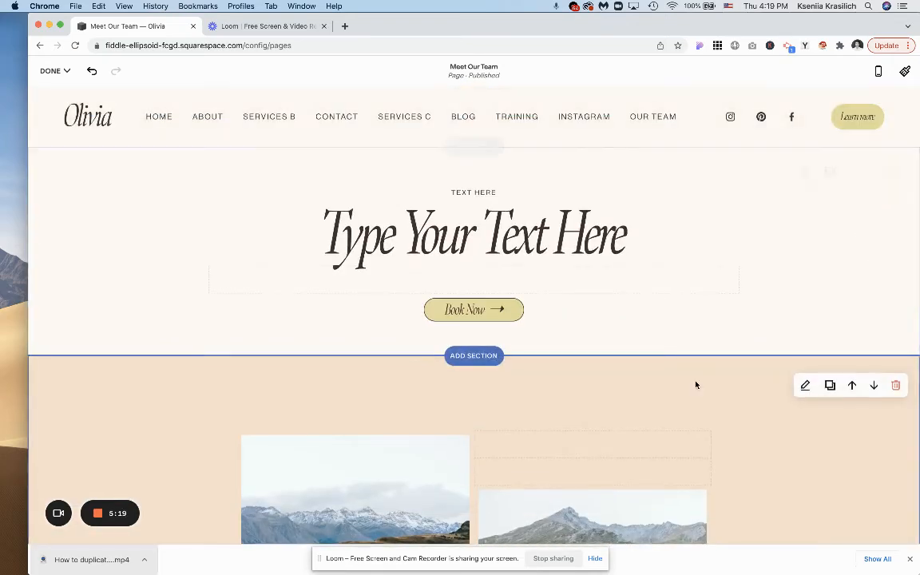
scroll(694, 381, "down", 3)
scroll(611, 366, "down", 2)
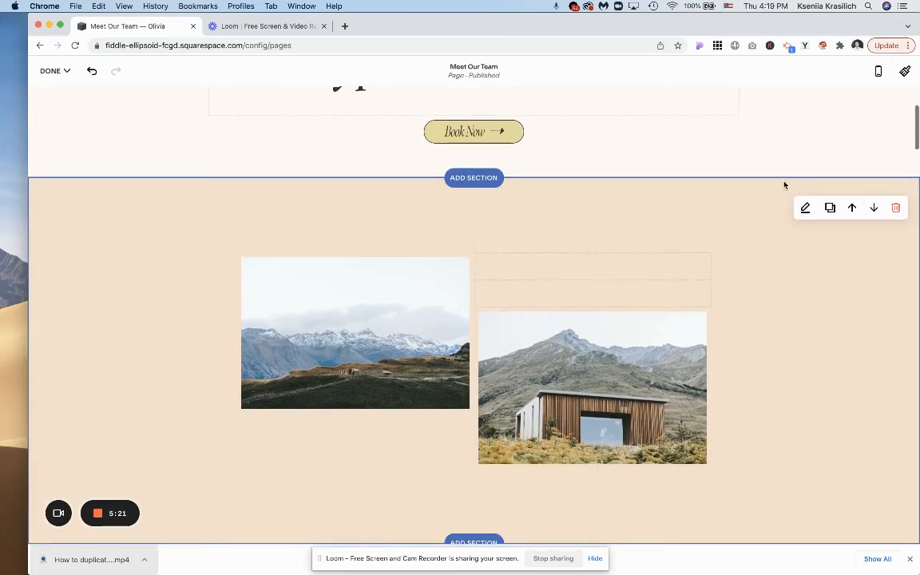
Set the image section's colour theme to Dark 1 after trying the Light 1, Bright 1 and Bright 2 themes.
left_click(803, 206)
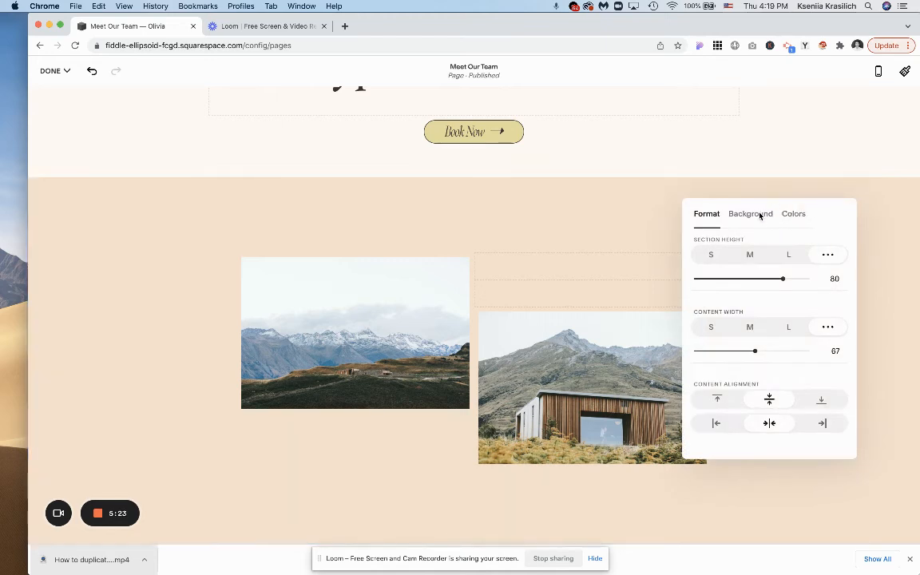
left_click(801, 215)
scroll(802, 375, "down", 3)
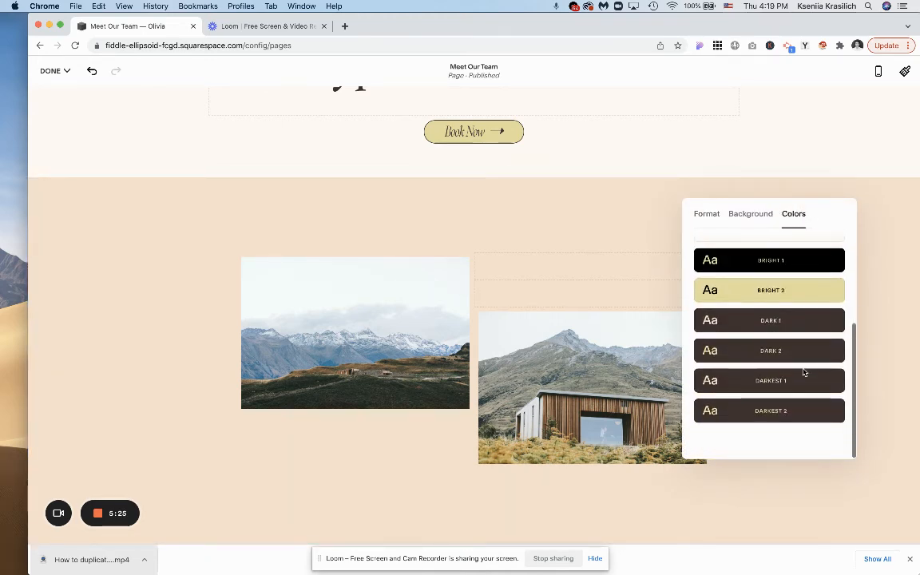
scroll(826, 254, "up", 3)
left_click(780, 286)
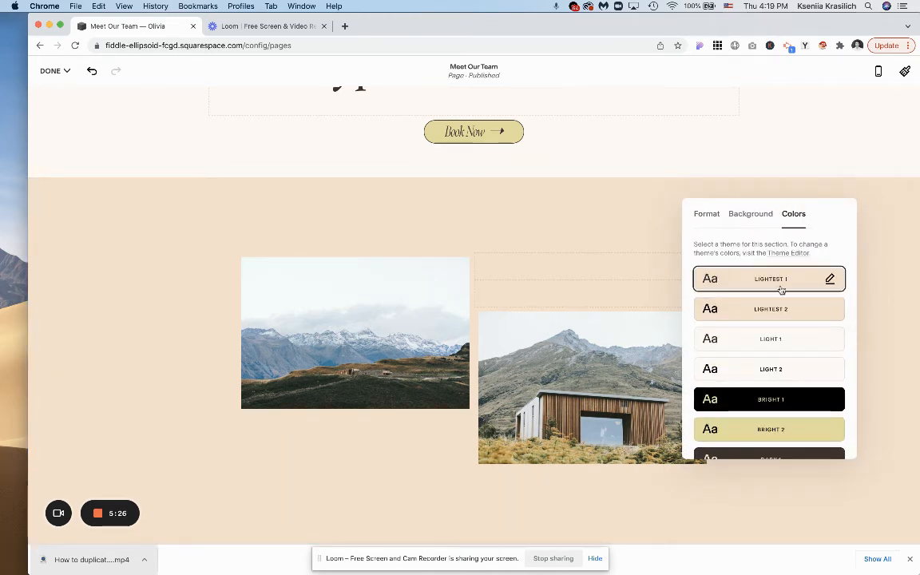
left_click(792, 342)
scroll(794, 345, "down", 2)
left_click(782, 312)
left_click(798, 345)
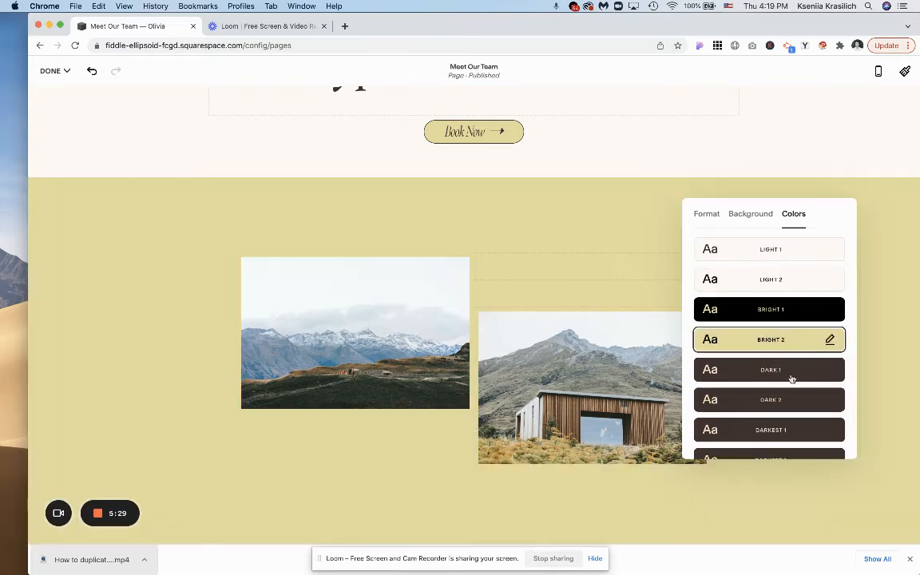
left_click(790, 375)
Upload e.jpg as the image section's background image.
left_click(747, 214)
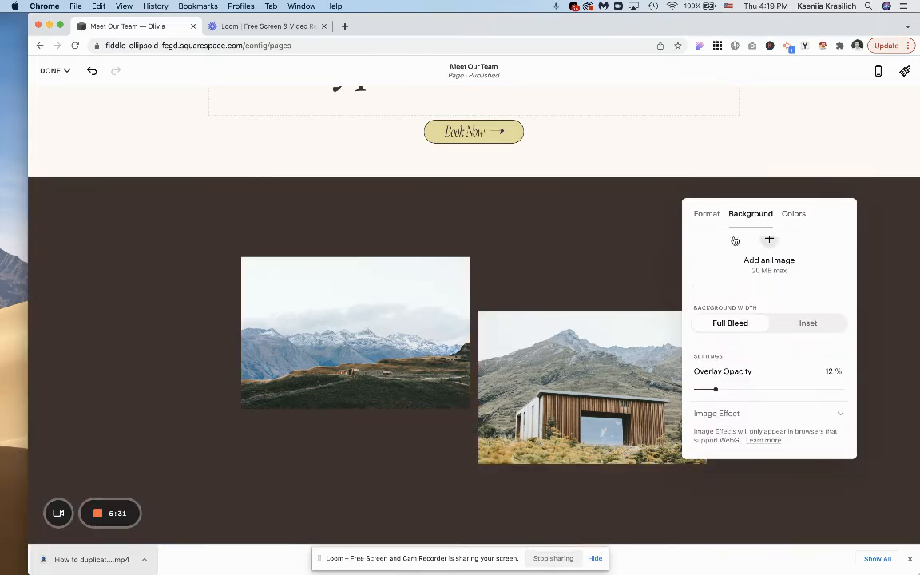
scroll(773, 276, "up", 1)
scroll(773, 277, "up", 1)
left_click(768, 285)
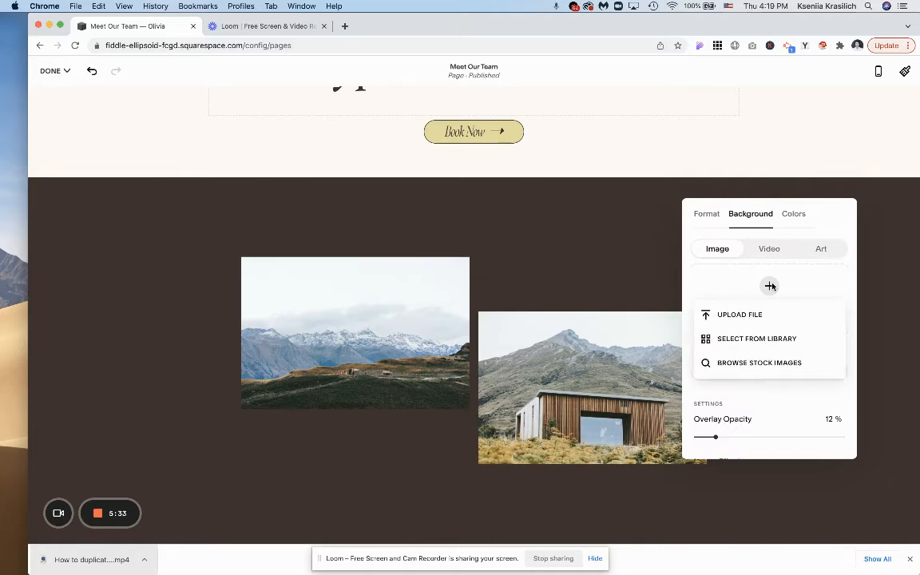
left_click(739, 315)
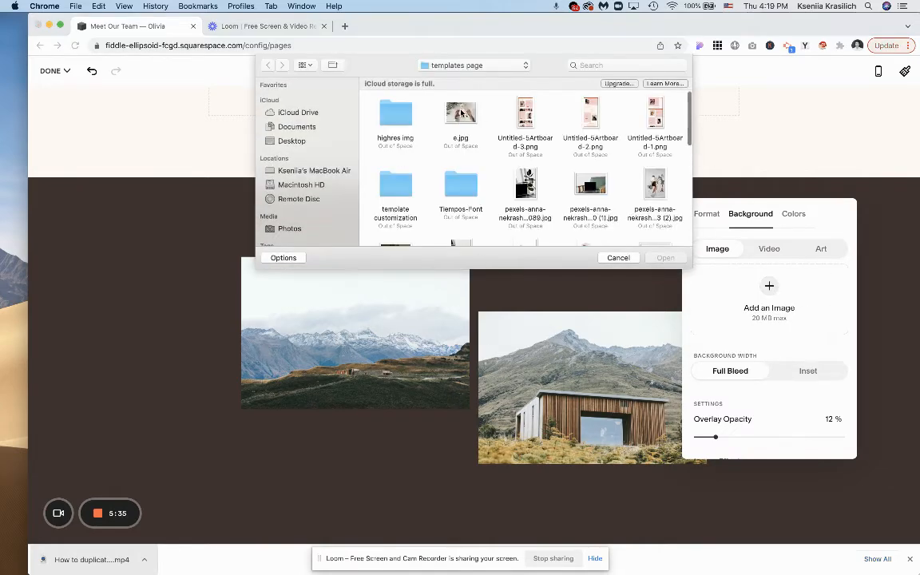
left_click(664, 258)
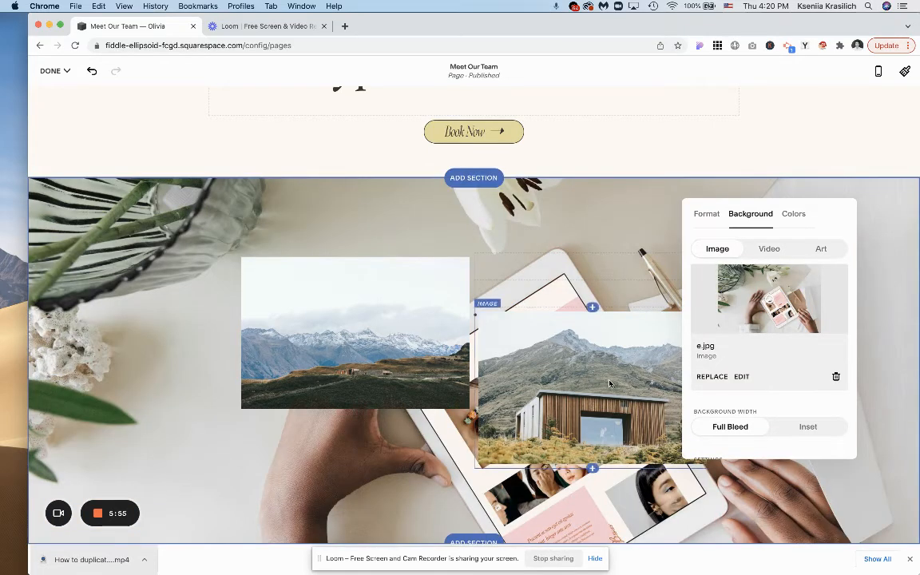
Set the background image's overlay opacity to 0 %.
scroll(548, 341, "down", 3)
scroll(639, 288, "up", 1)
scroll(795, 360, "down", 3)
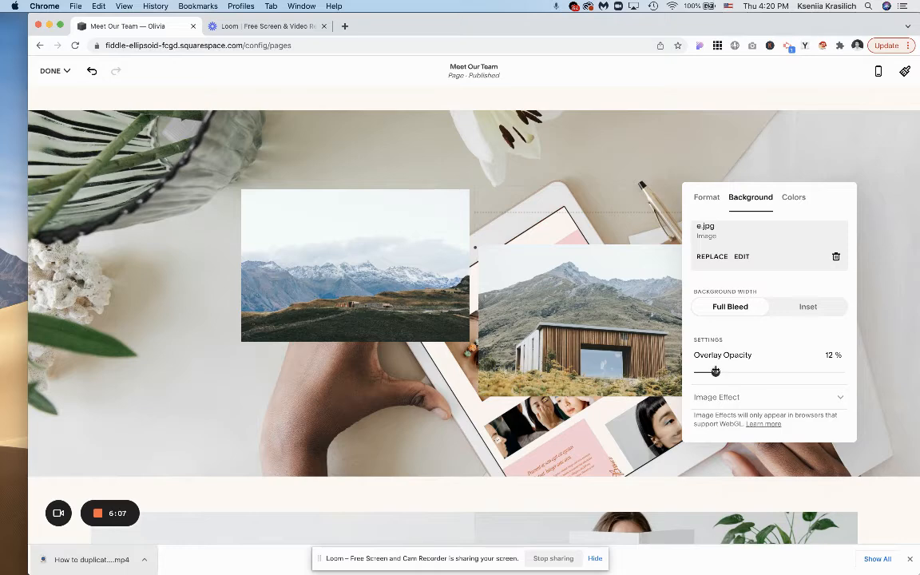
left_click_drag(715, 372, 694, 371)
left_click_drag(794, 369, 691, 371)
scroll(808, 307, "up", 1)
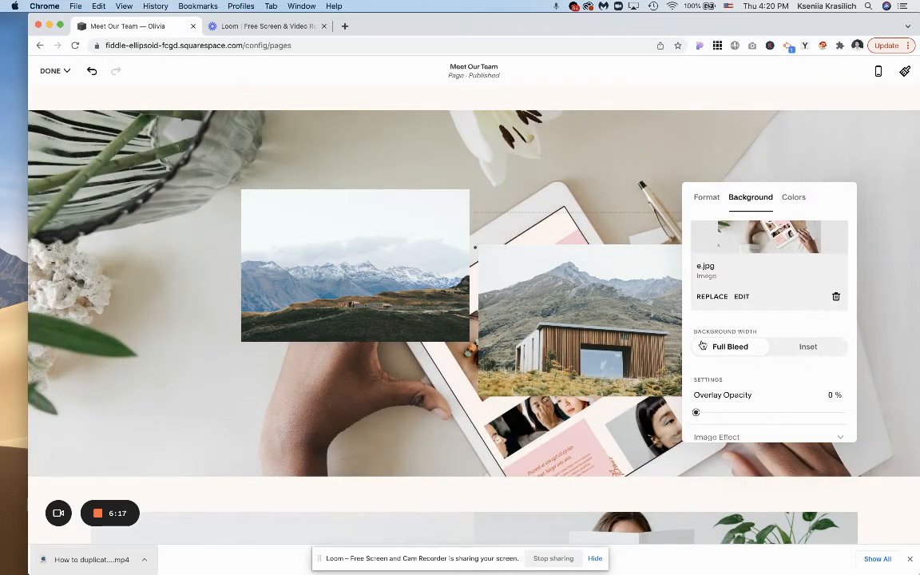
Try the Inset background width for the image section and return it to Full Bleed.
left_click(808, 347)
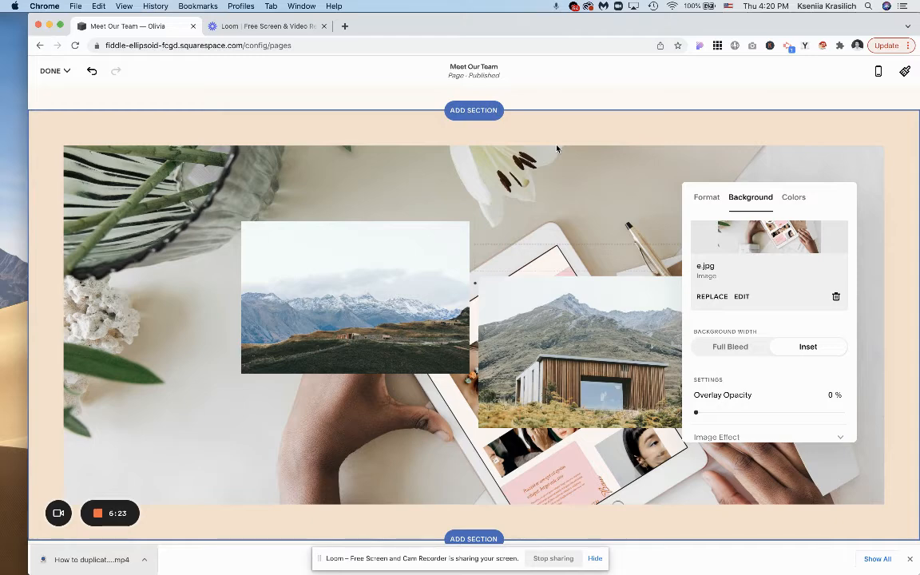
left_click(731, 347)
scroll(756, 366, "up", 2)
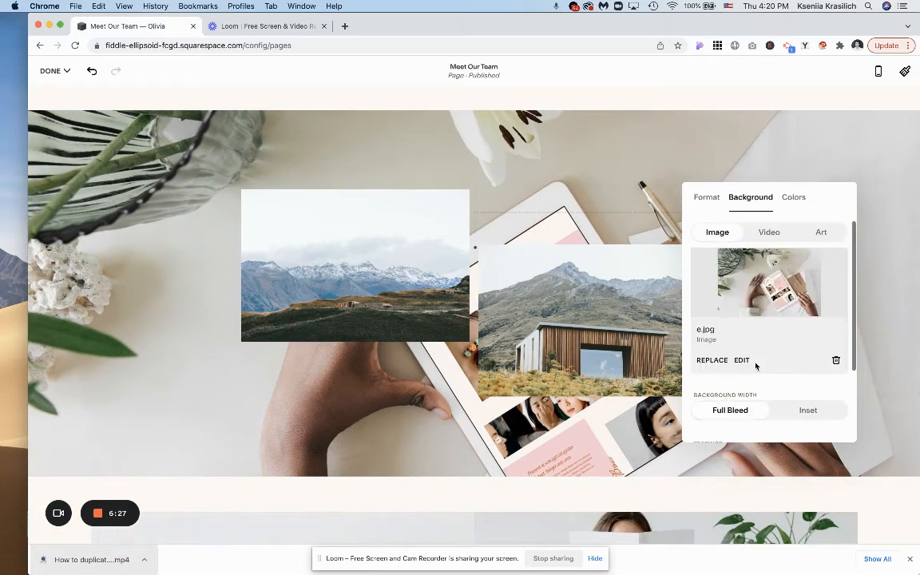
scroll(755, 359, "down", 3)
scroll(755, 357, "up", 1)
right_click(758, 349)
left_click(782, 318)
scroll(782, 318, "up", 2)
Give the image section the radial gradient art background after trying the brush-stroke pattern, and close the section settings.
left_click(771, 233)
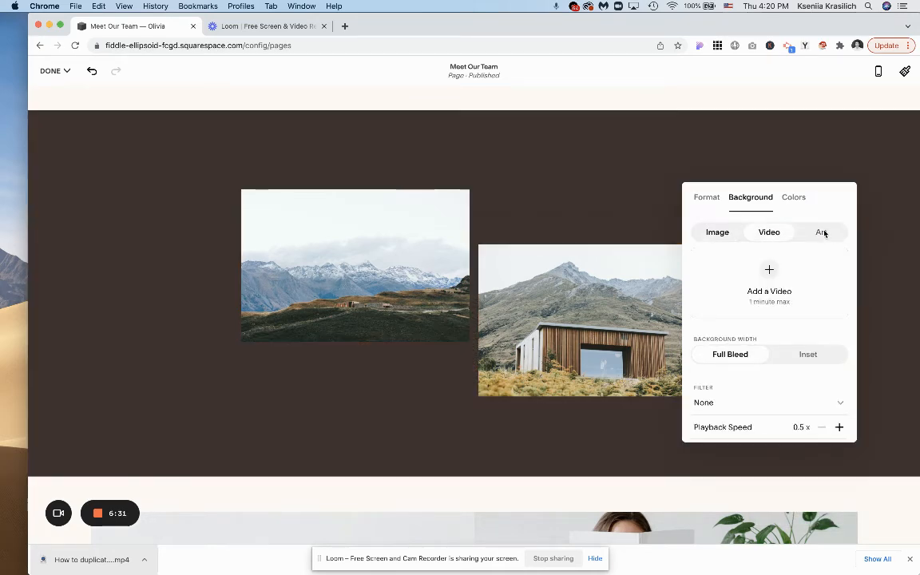
left_click(821, 232)
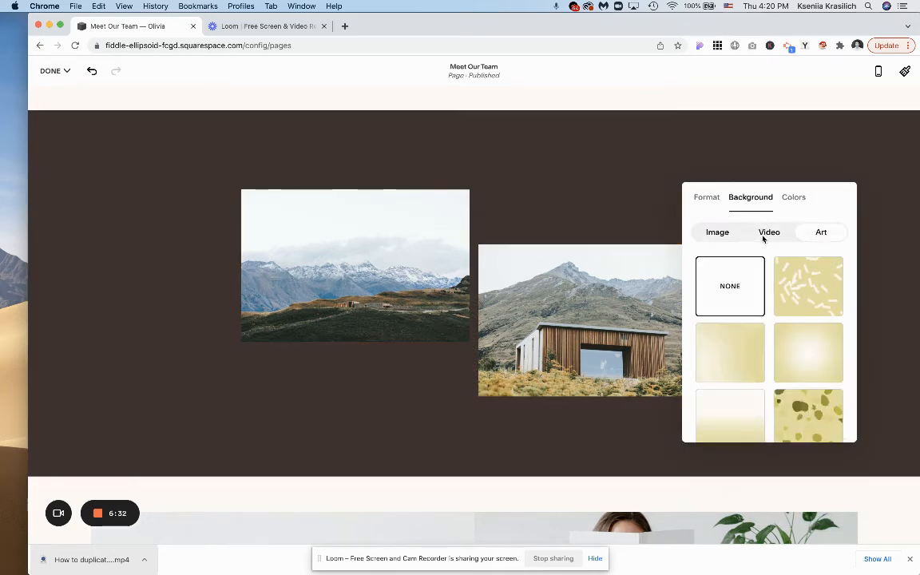
left_click(812, 280)
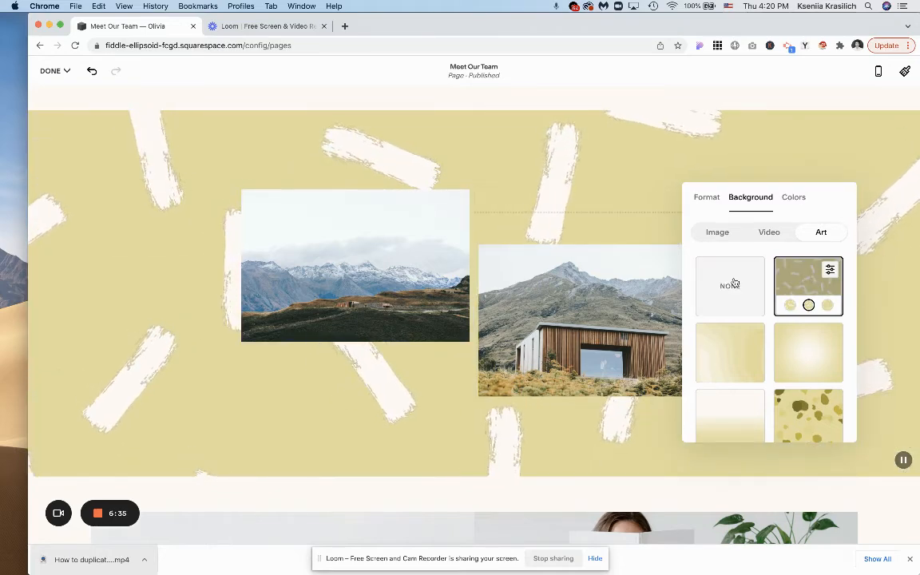
left_click(811, 358)
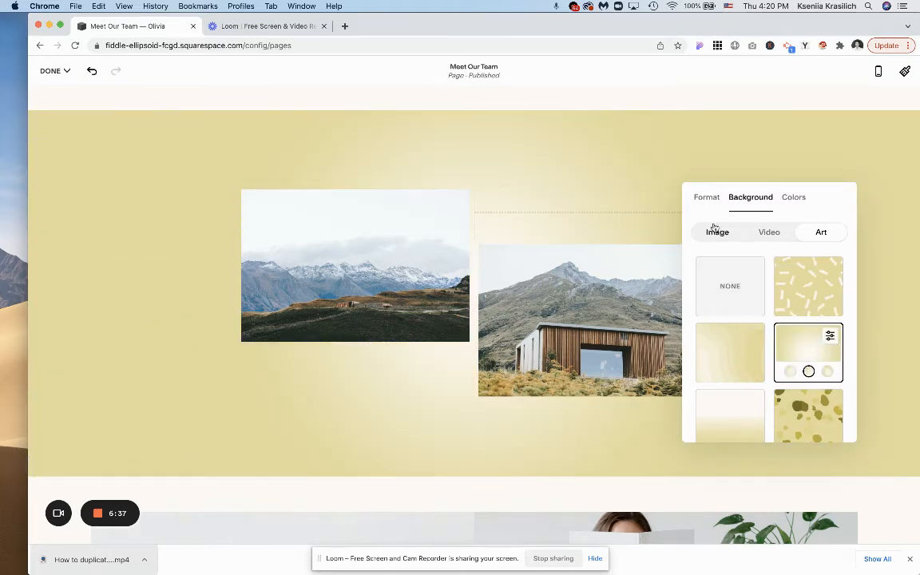
left_click(708, 201)
left_click(694, 150)
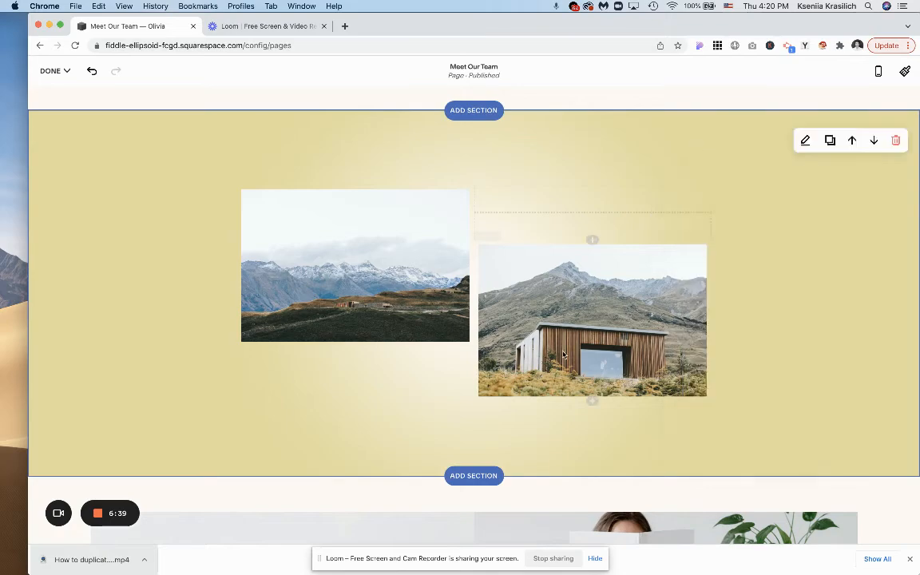
Review the page from the heading section through the gradient image section and the content below it.
scroll(563, 354, "down", 3)
scroll(563, 354, "down", 6)
scroll(563, 355, "up", 12)
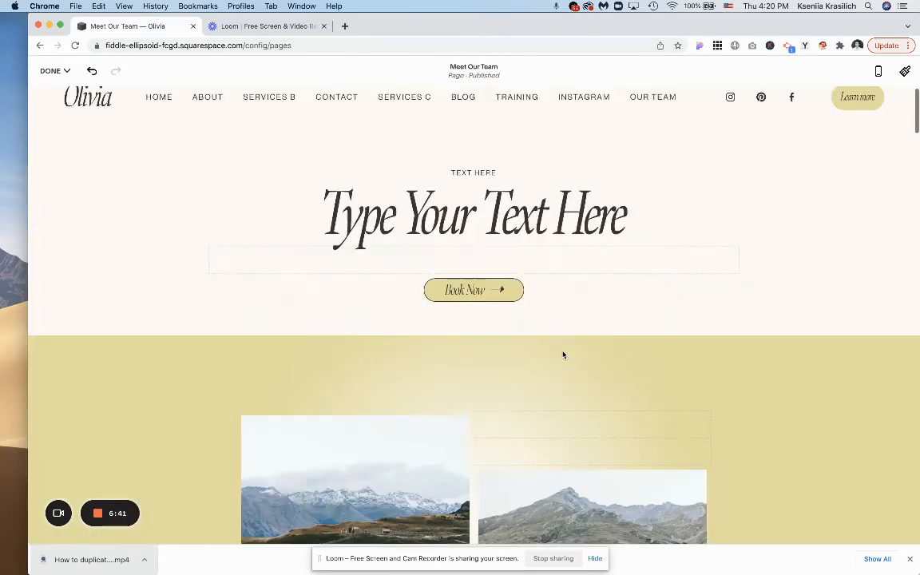
scroll(563, 354, "down", 6)
scroll(562, 355, "down", 3)
scroll(563, 355, "up", 6)
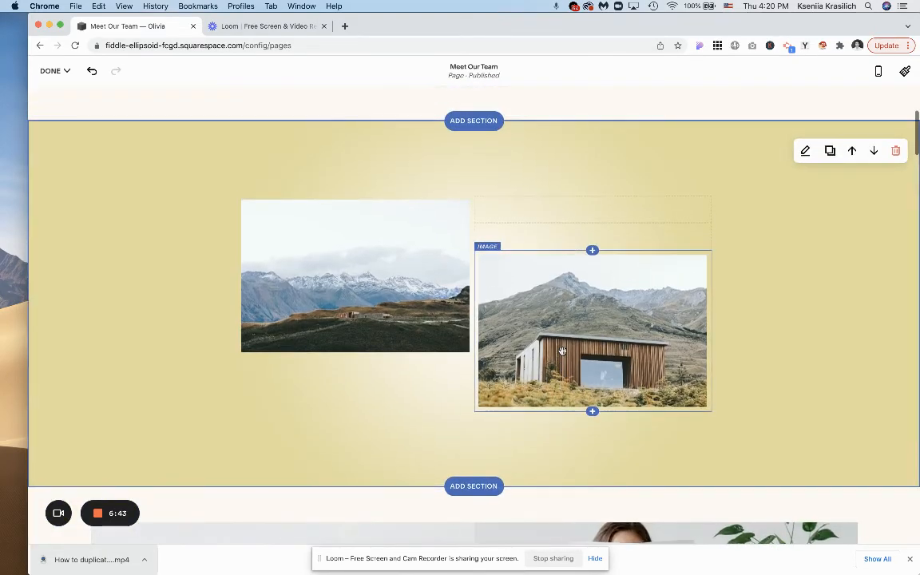
left_click(605, 320)
left_click(764, 295)
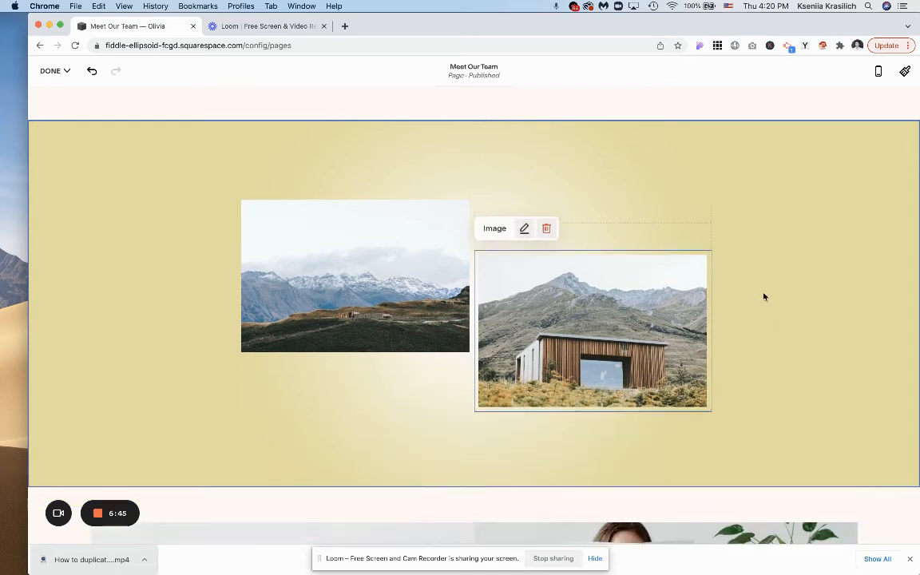
scroll(836, 308, "up", 1)
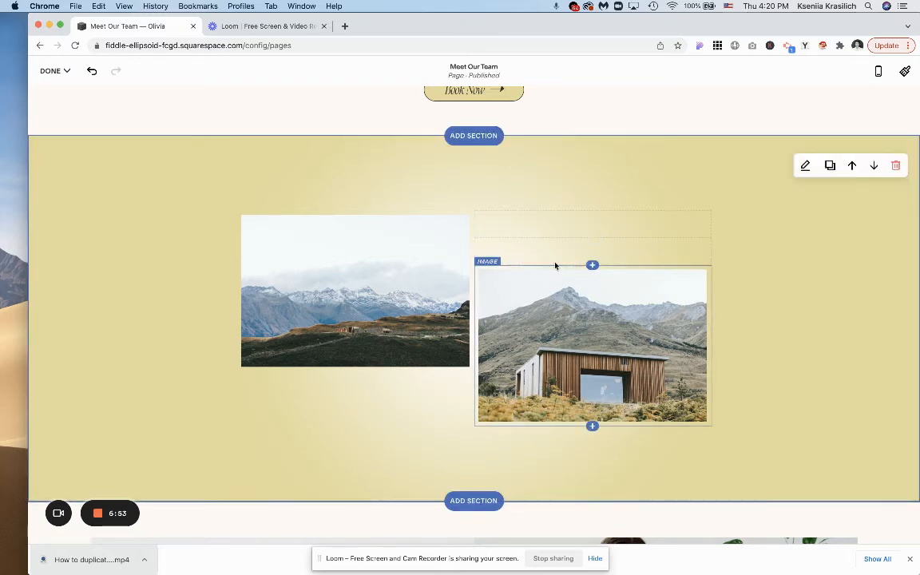
Replace the wooden cabin photo in the image section with an upload of e.jpg.
left_click(544, 314)
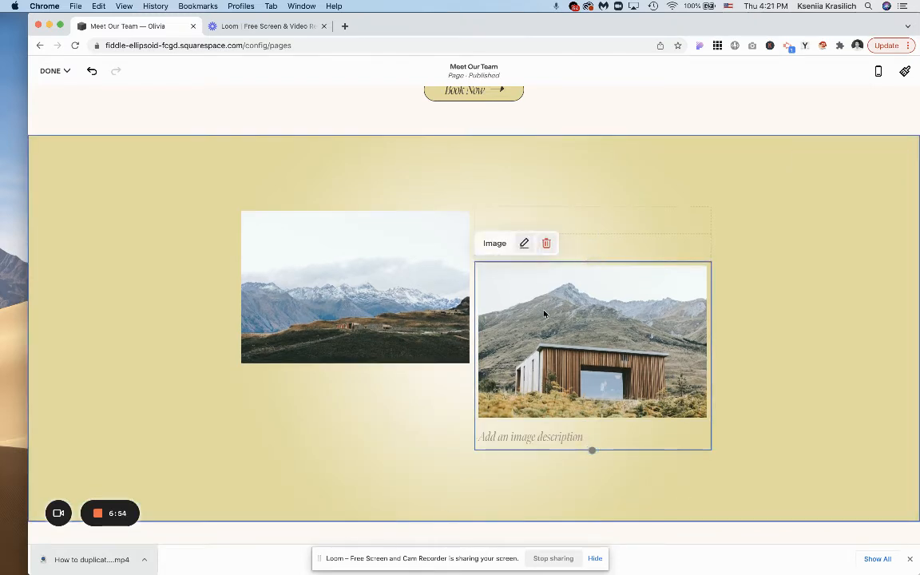
left_click(523, 245)
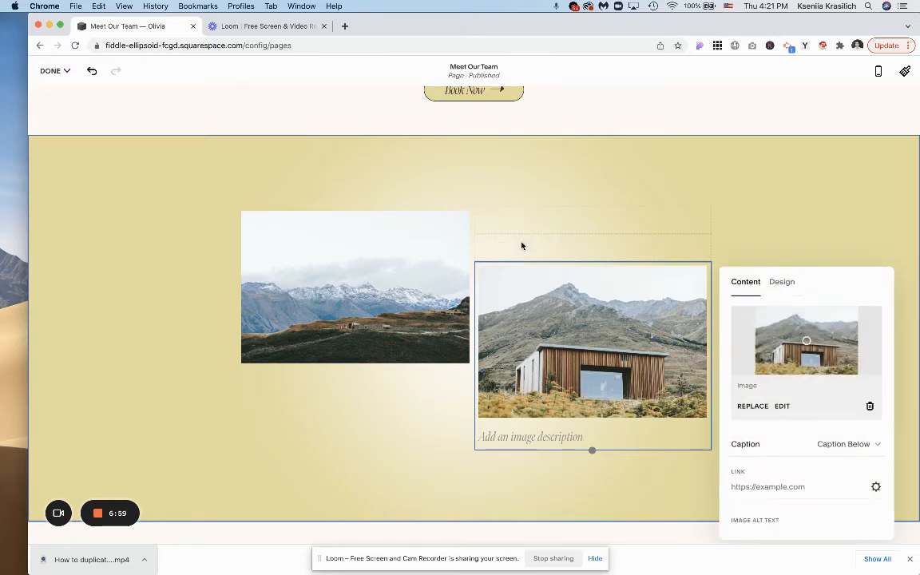
left_click(869, 406)
left_click(805, 334)
left_click(797, 363)
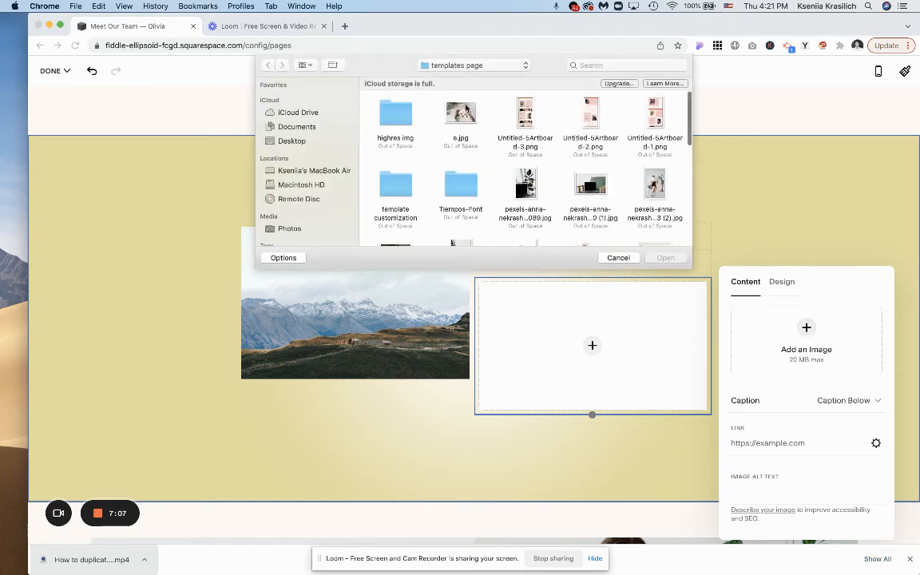
left_click(468, 110)
left_click(665, 257)
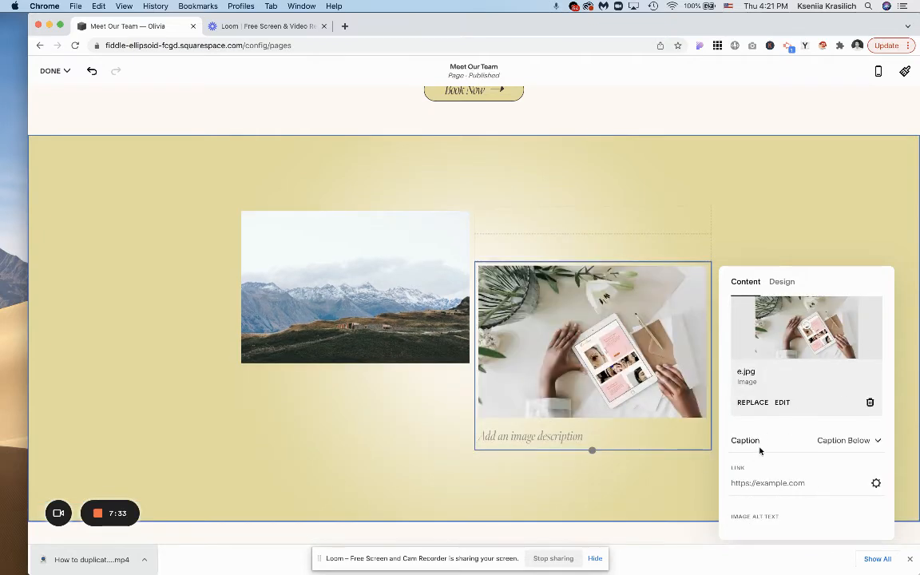
Link the e.jpg image to the site's About page.
scroll(759, 443, "down", 3)
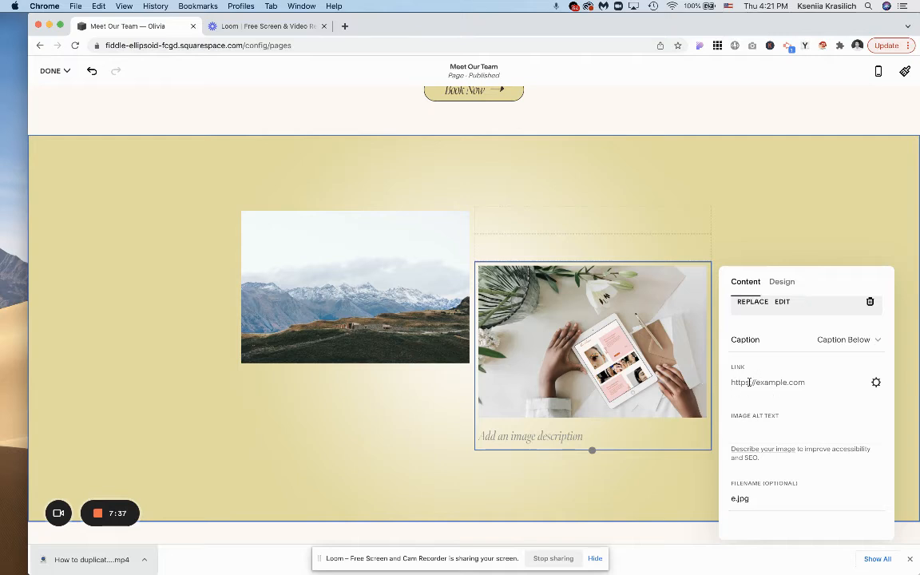
left_click(748, 383)
type("/")
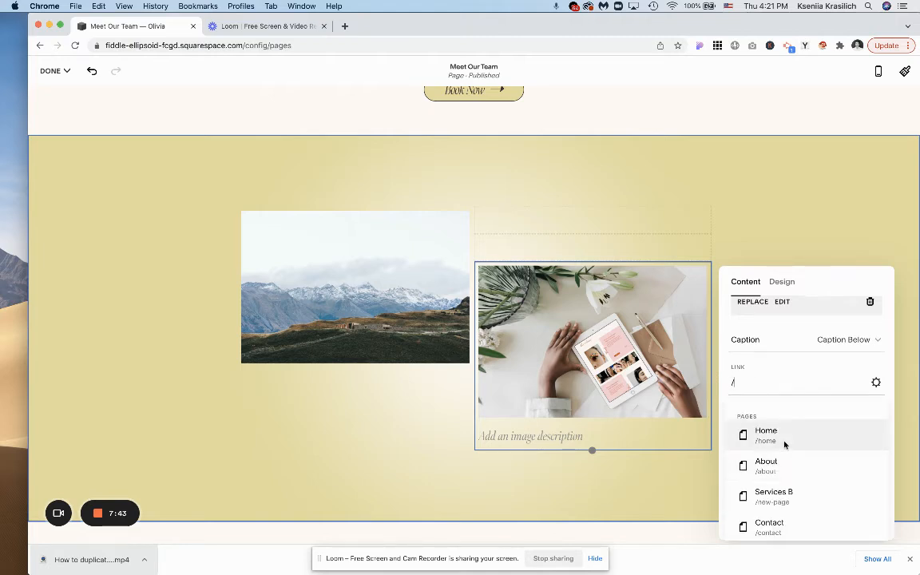
left_click(778, 466)
Open the e.jpg photo in the image editor and bring up its crop options.
scroll(794, 428, "up", 3)
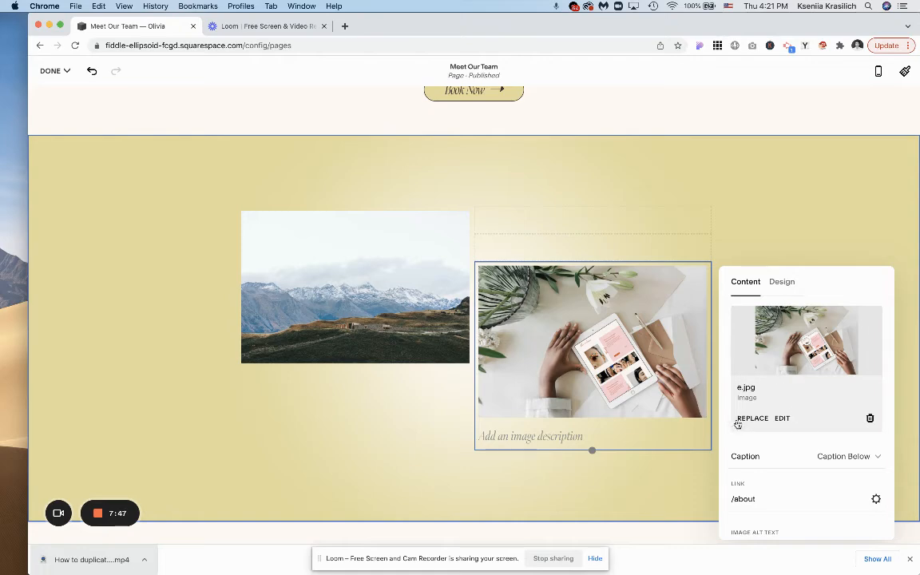
left_click(781, 418)
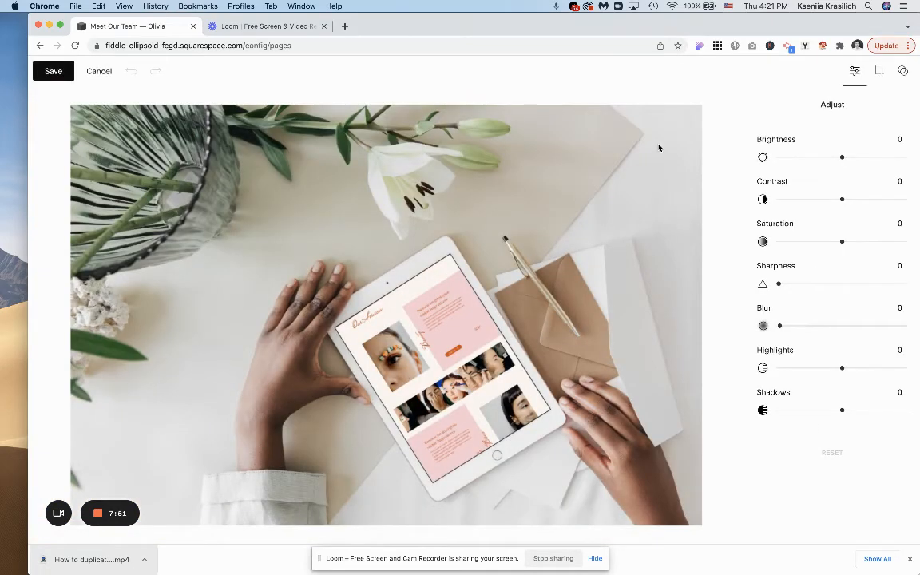
left_click(878, 71)
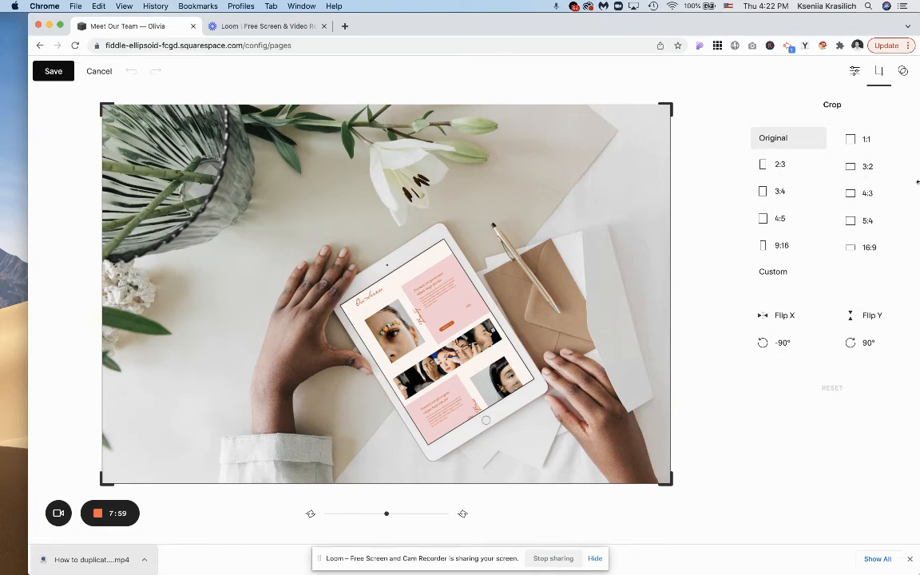
Try several preset crop ratios on the photo, including 3:4 and 4:3.
left_click(776, 192)
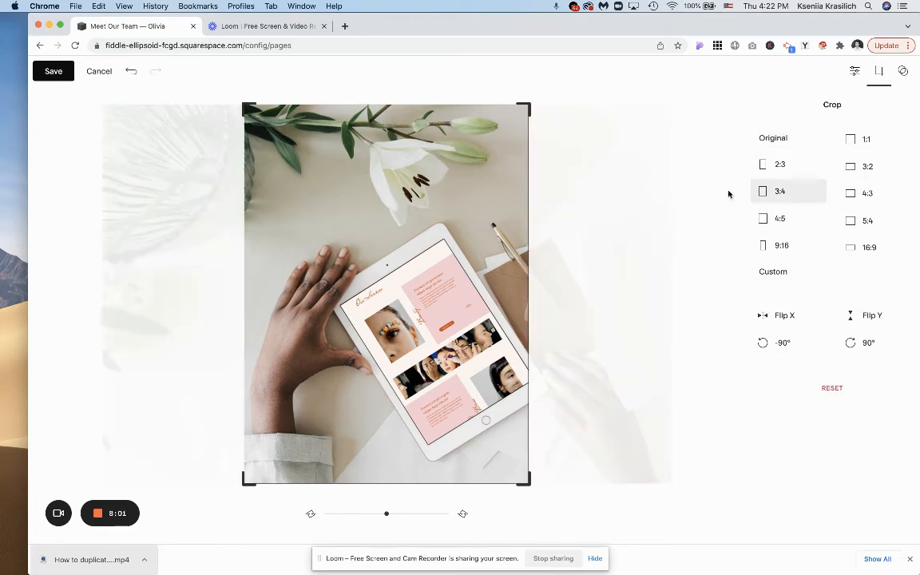
left_click_drag(221, 275, 411, 241)
left_click(776, 164)
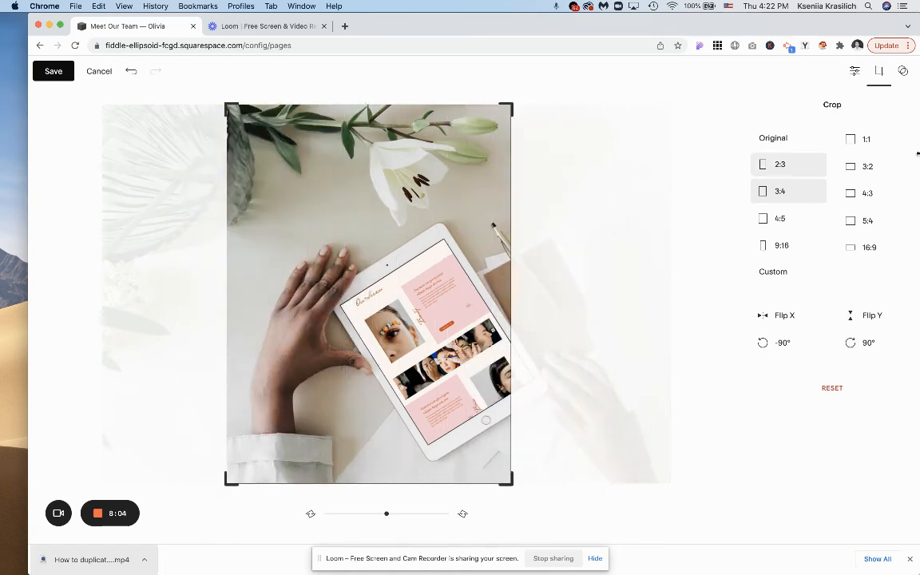
left_click(866, 139)
left_click(879, 166)
left_click(866, 192)
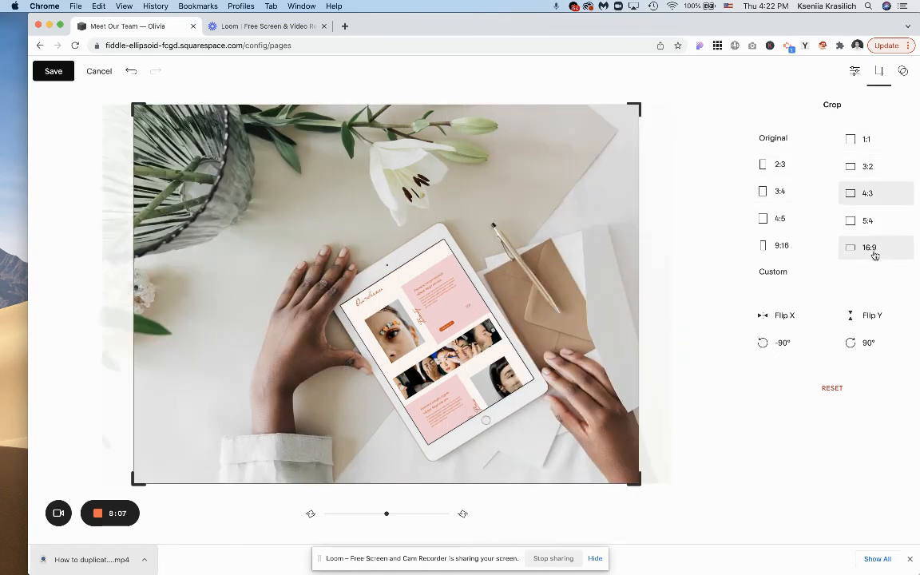
Crop the photo to a 4:5 ratio, framing the hand, the lily and most of the tablet.
left_click(780, 219)
left_click_drag(408, 365, 532, 367)
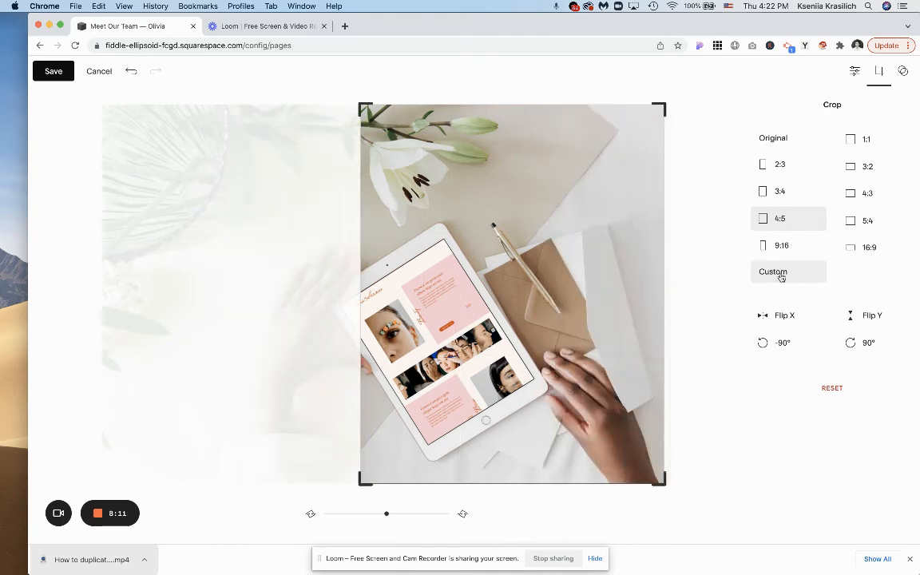
left_click_drag(517, 268, 386, 260)
left_click(59, 79)
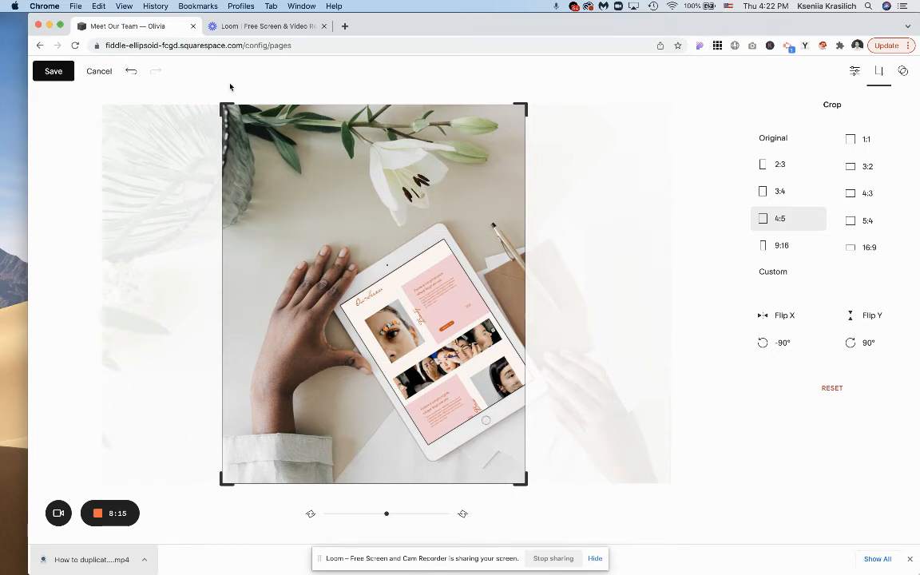
Set the photo's contrast to -1 and save the image edits permanently.
left_click(853, 71)
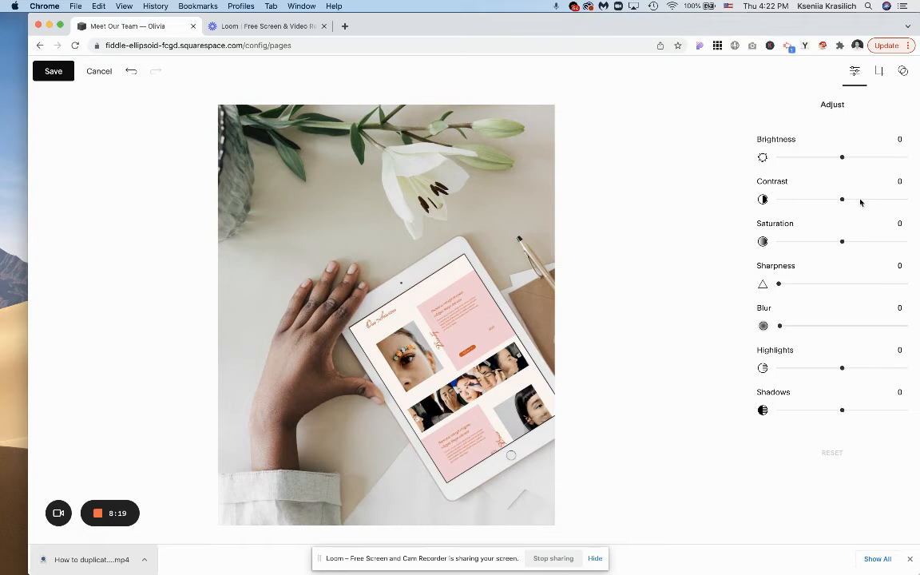
left_click_drag(861, 202, 841, 199)
left_click(55, 73)
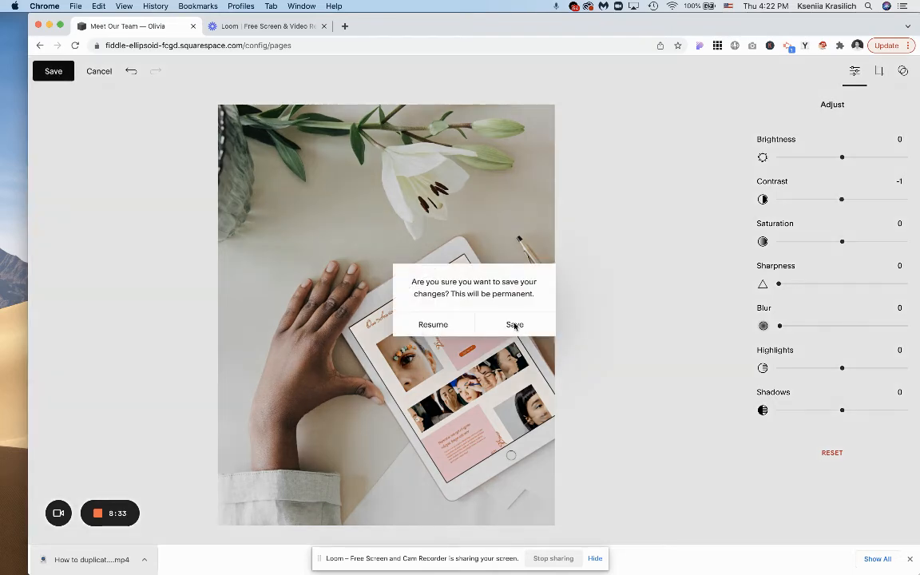
left_click(515, 324)
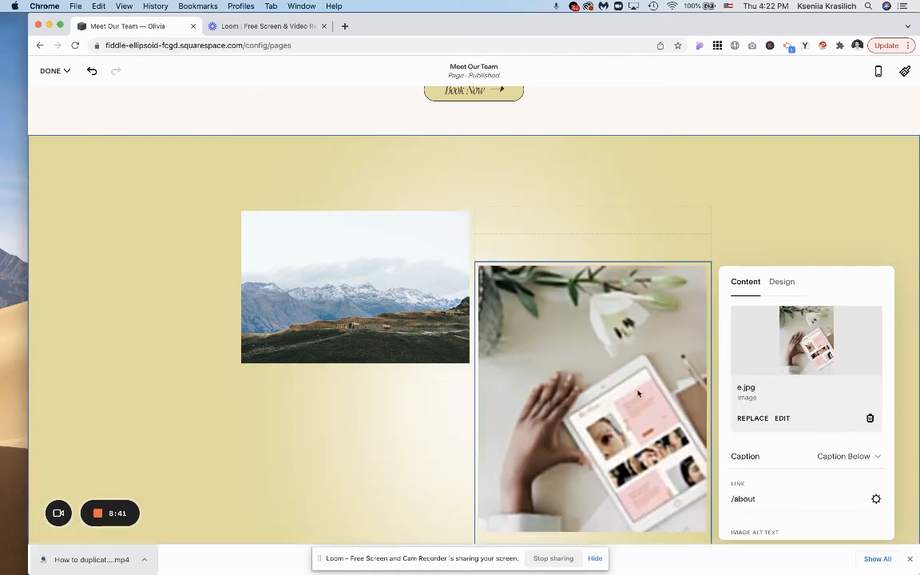
Close the image settings and review the cropped photo within the gradient section.
scroll(575, 351, "down", 3)
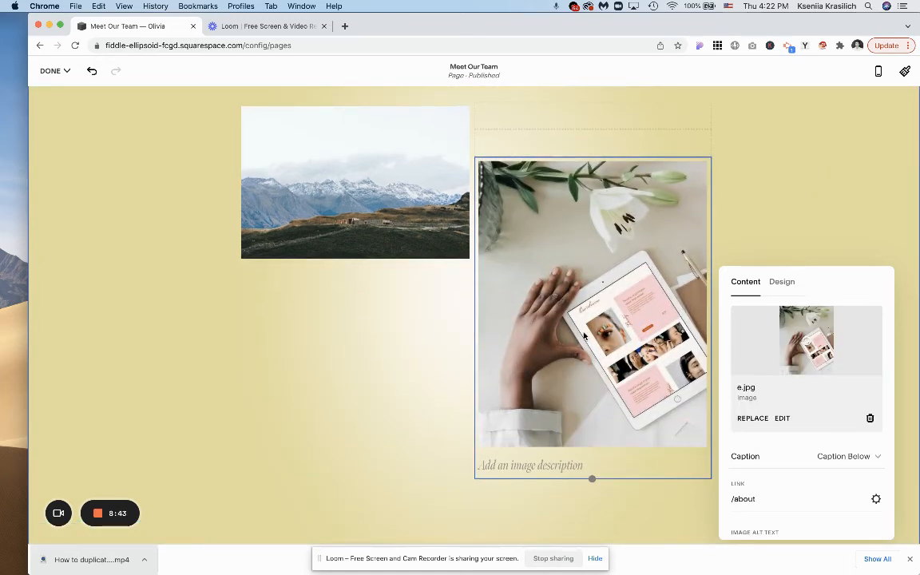
scroll(584, 336, "up", 1)
left_click(769, 193)
scroll(521, 381, "down", 2)
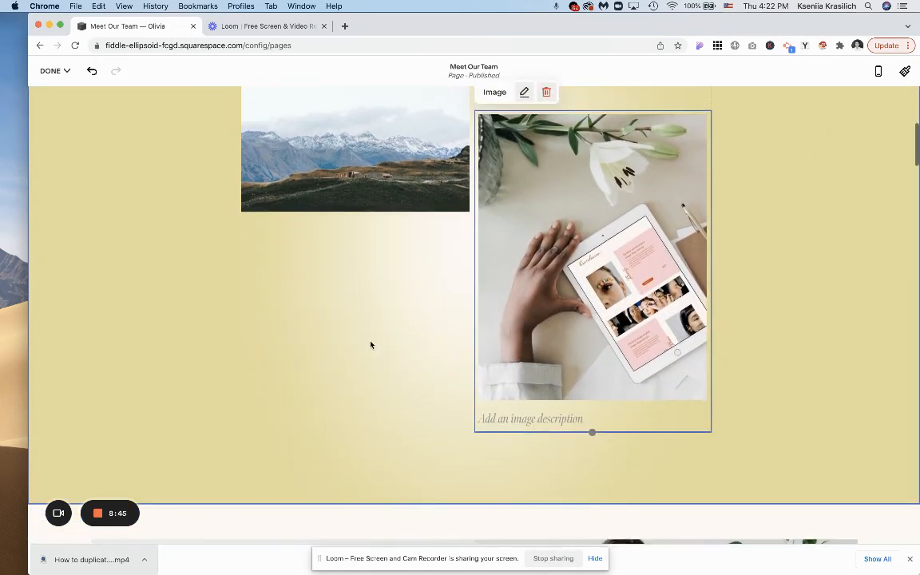
scroll(370, 345, "up", 3)
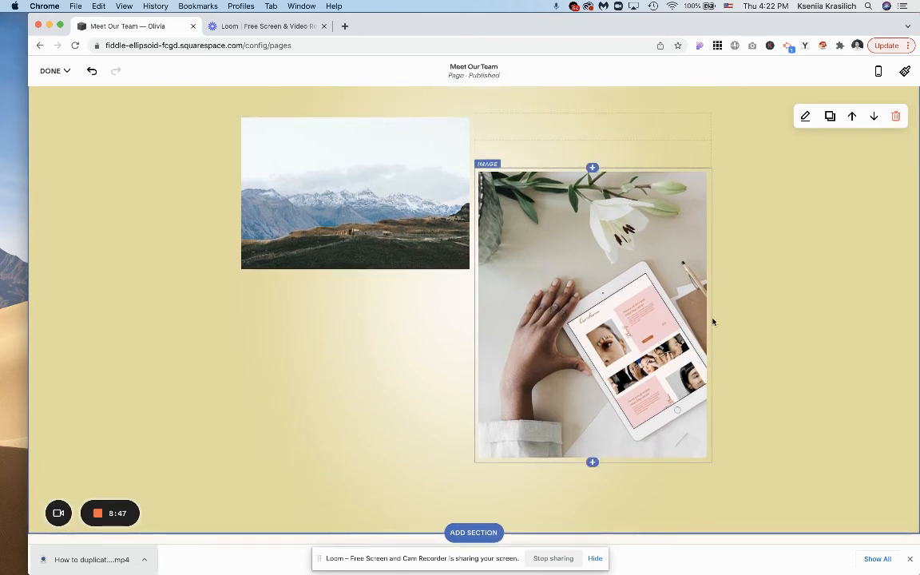
scroll(713, 322, "up", 3)
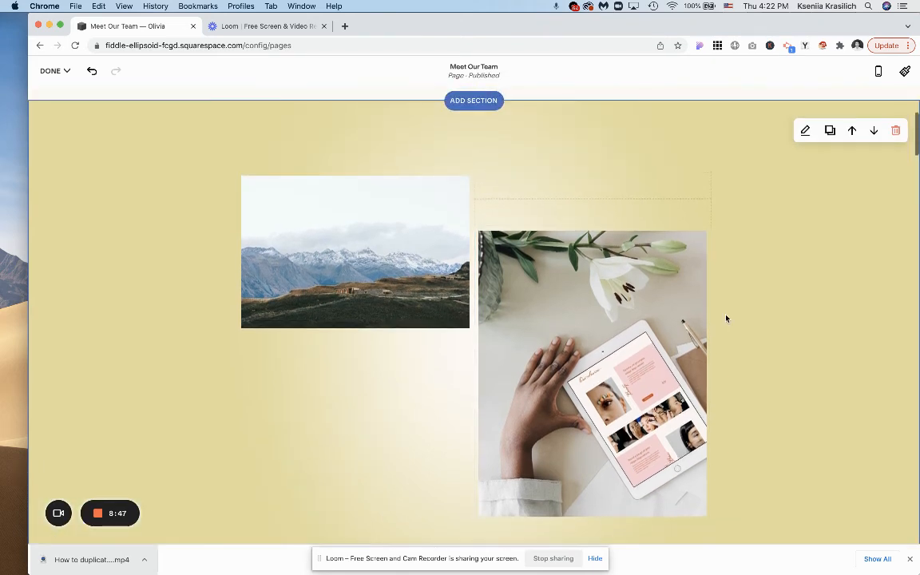
Try the Poster layout in the tablet image's design settings.
left_click(587, 317)
left_click(524, 207)
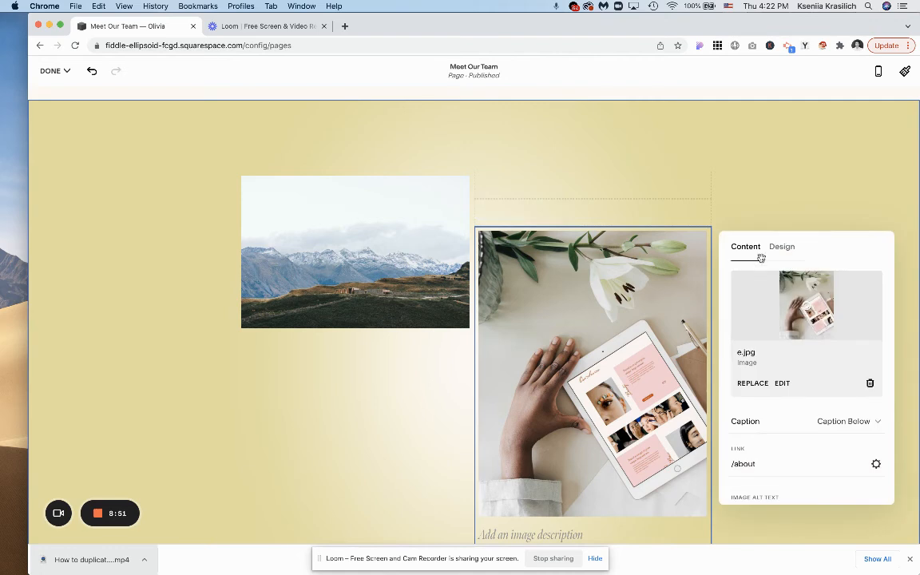
left_click(781, 247)
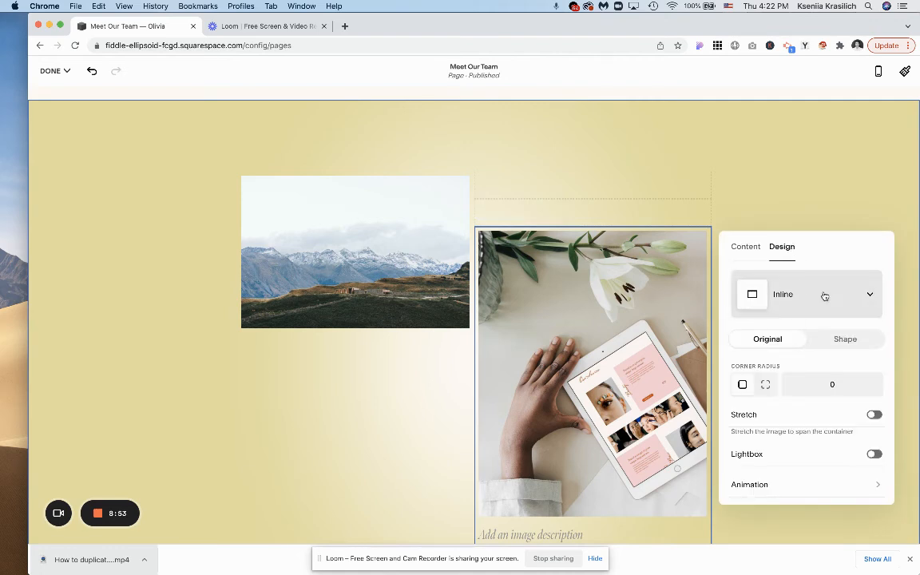
left_click(862, 294)
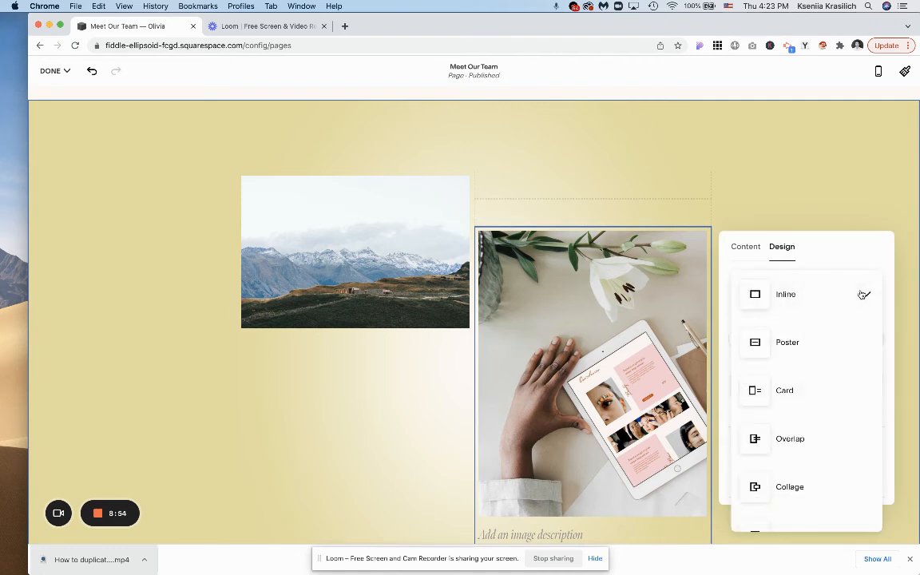
left_click(814, 351)
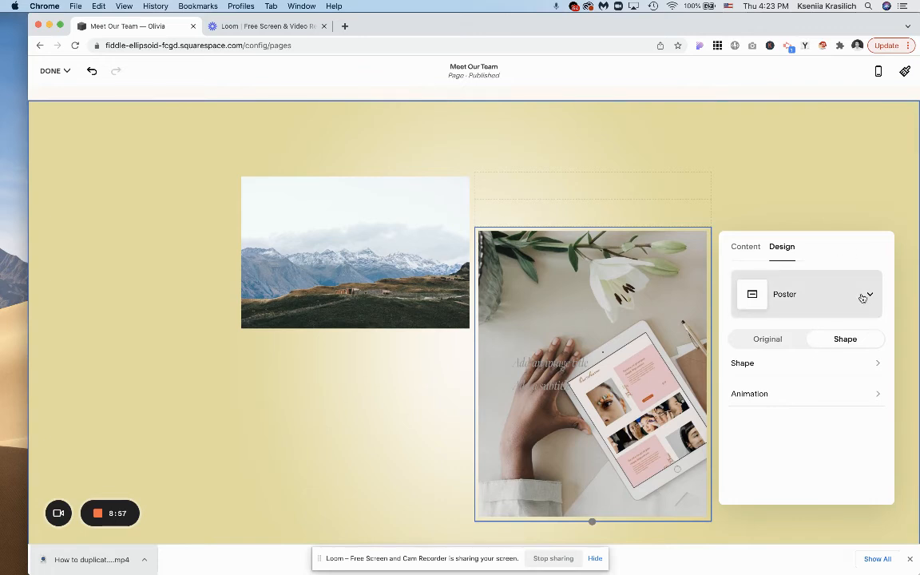
Give the poster image the title "Type Here" and switch its proportions from Shape to Original.
left_click(543, 367)
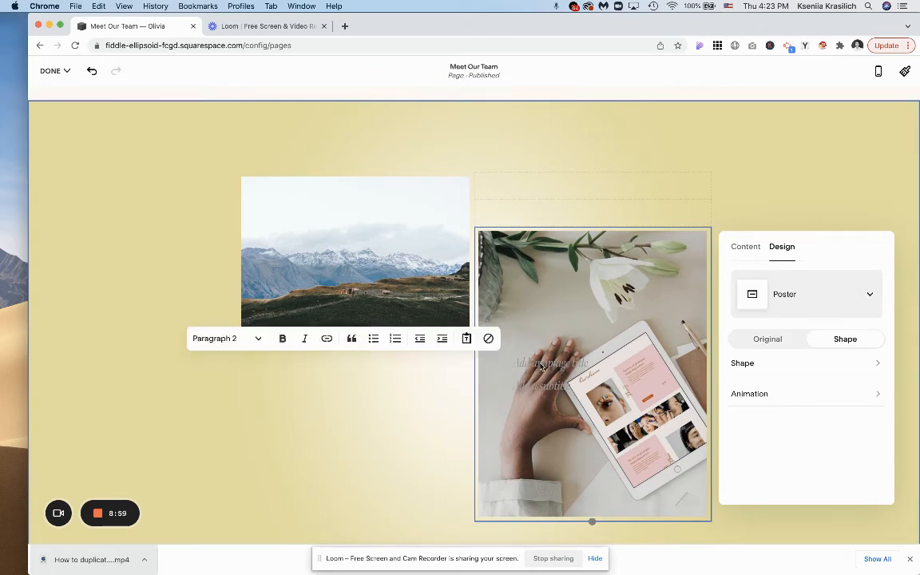
left_click(706, 159)
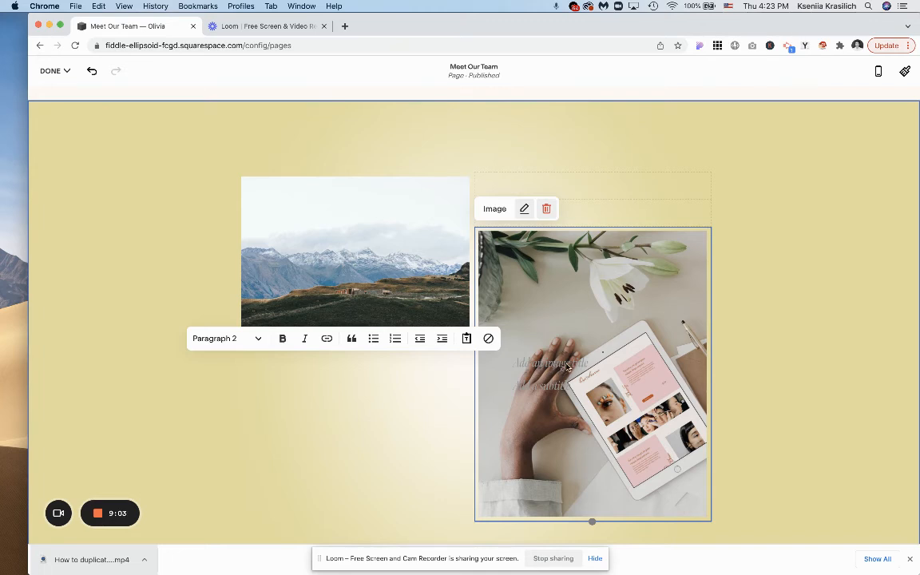
left_click(567, 367)
left_click(525, 209)
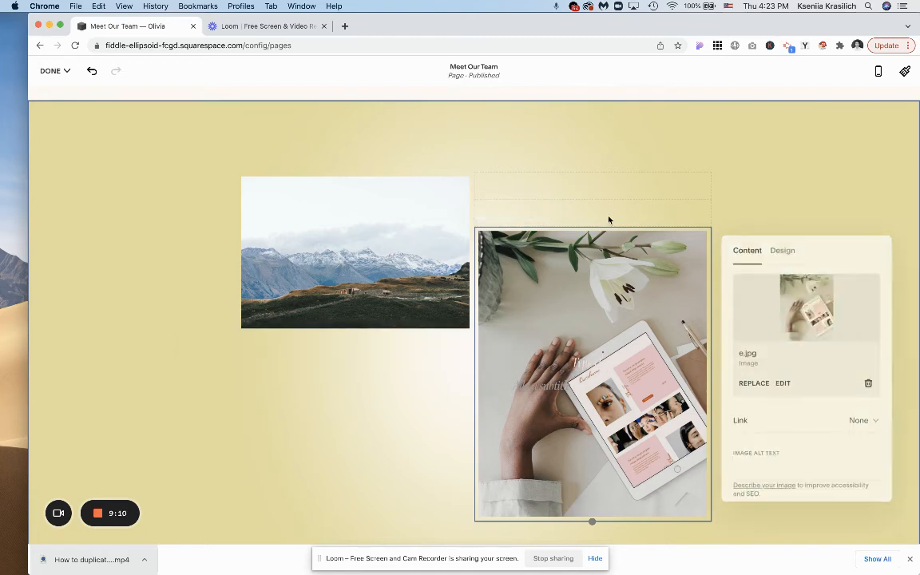
left_click(780, 246)
left_click(755, 339)
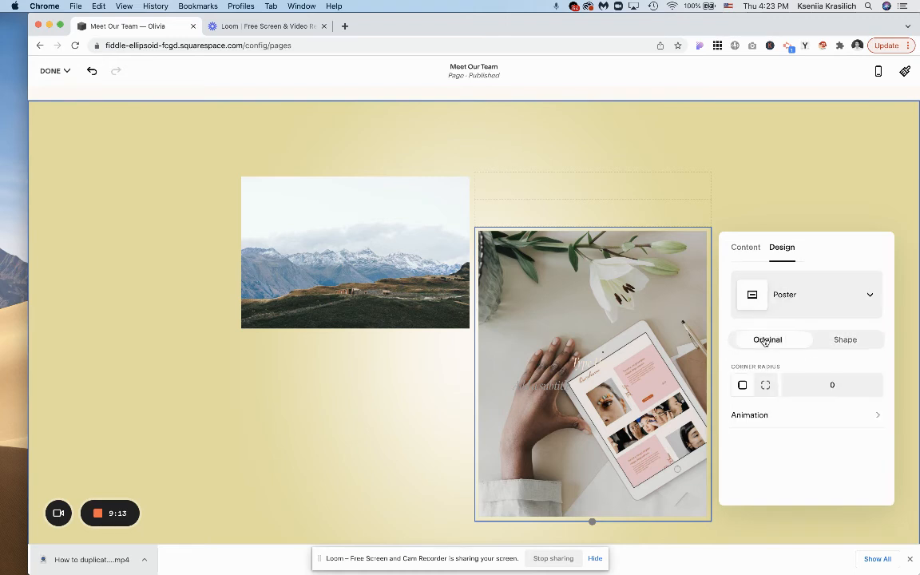
Try the Card layout and then the Overlap layout for the tablet image.
left_click(858, 291)
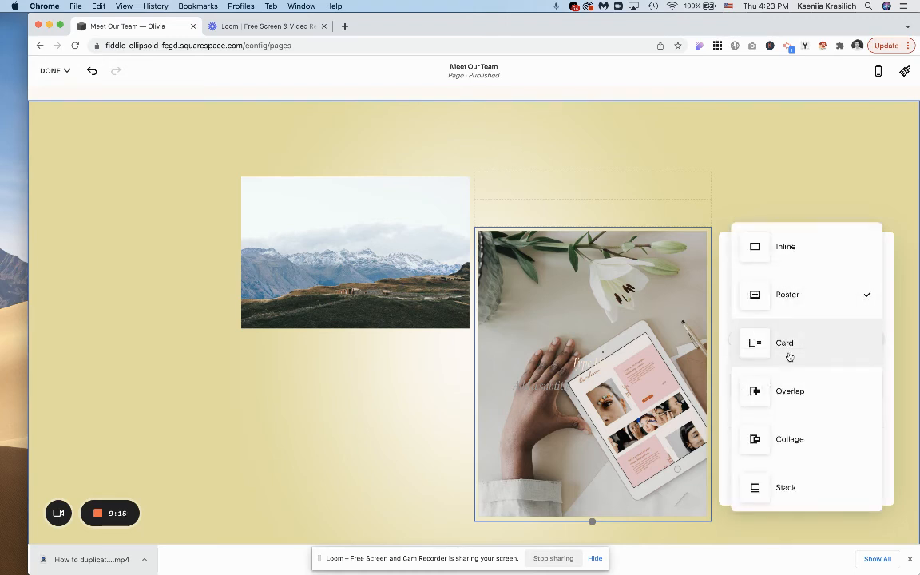
left_click(819, 348)
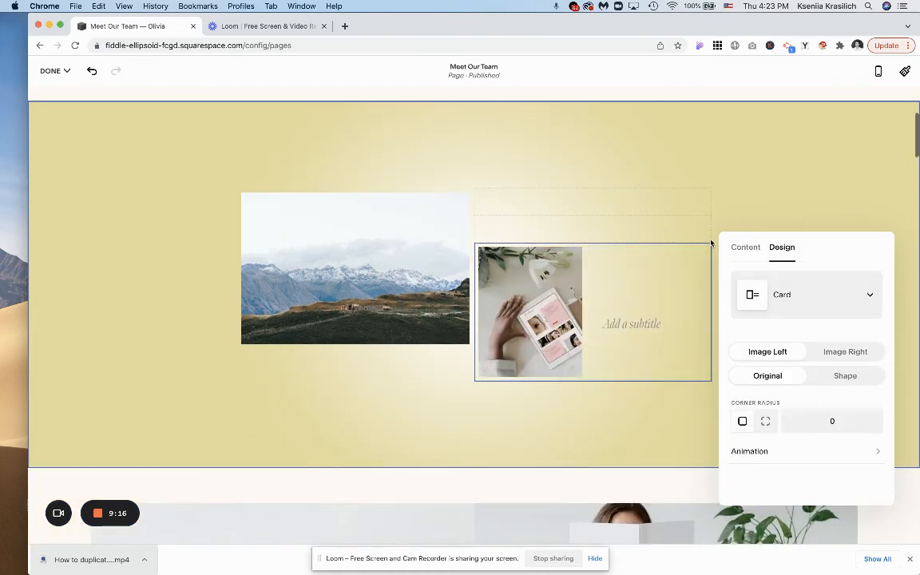
left_click(873, 300)
left_click(791, 340)
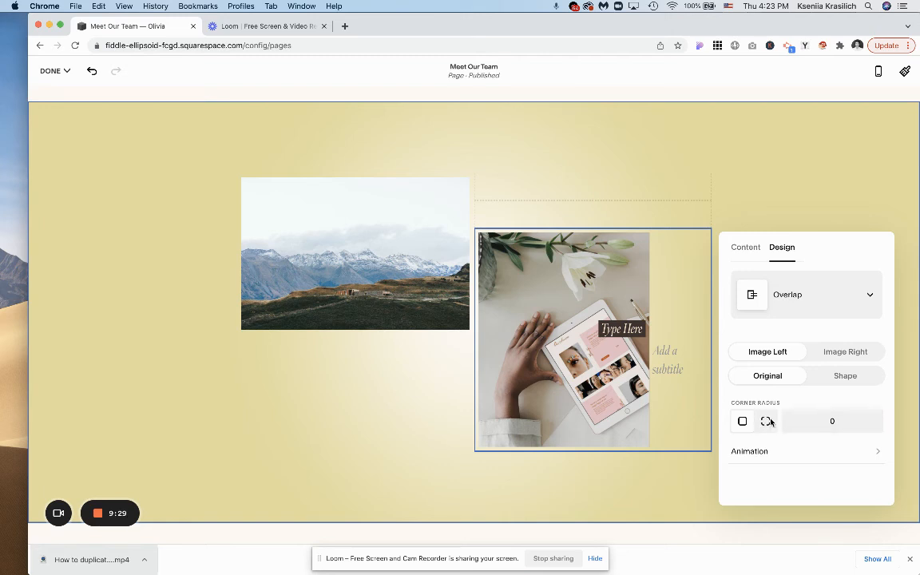
Set a uniform corner radius of 60 on the tablet image.
left_click(765, 421)
left_click(741, 421)
left_click(837, 427)
type("6")
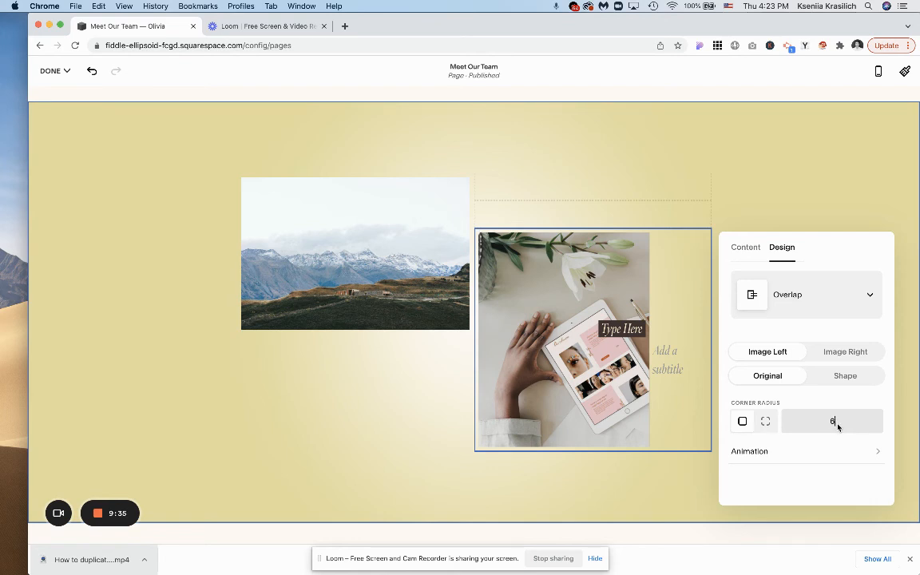
type("0")
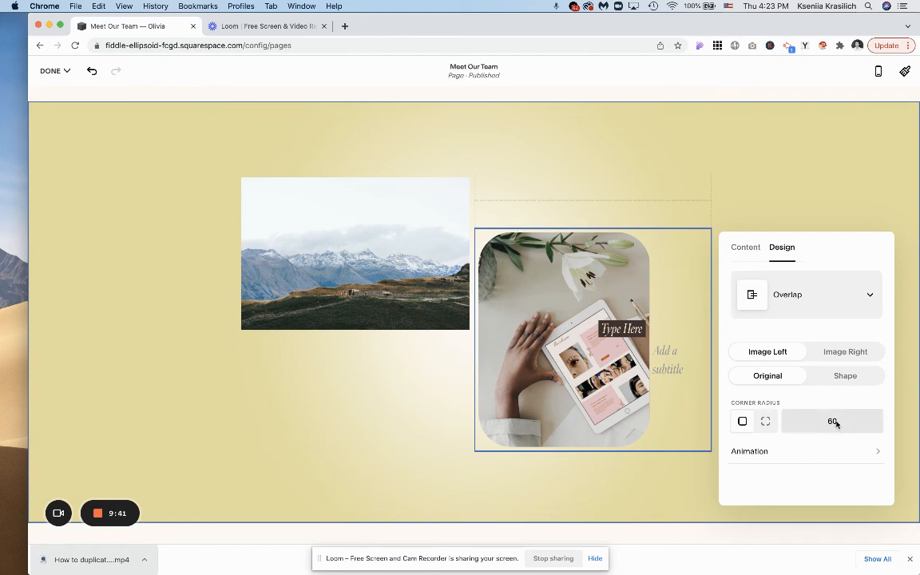
Switch to individual corner radii and set the image's top left and bottom right corners to 0.
left_click(764, 421)
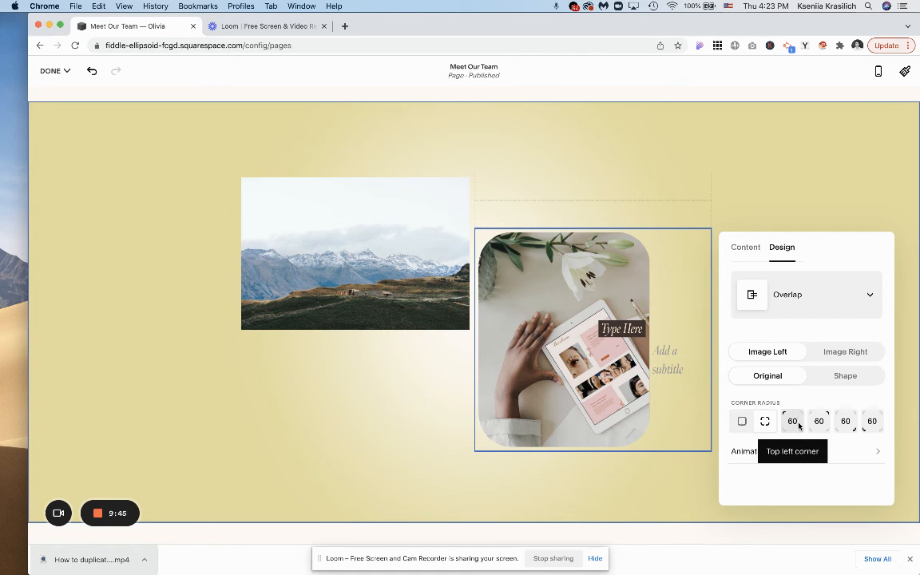
left_click(798, 420)
key("BackSpace")
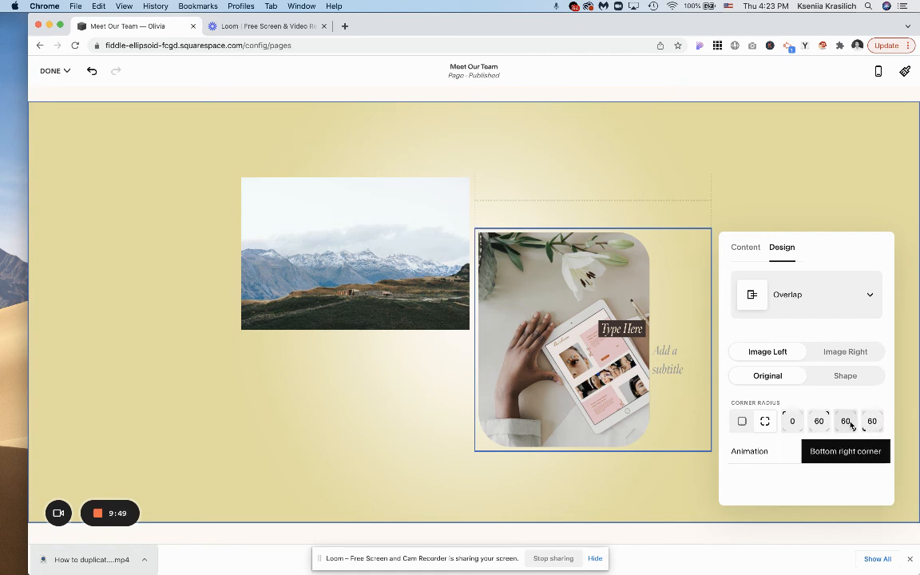
left_click_drag(852, 426, 837, 424)
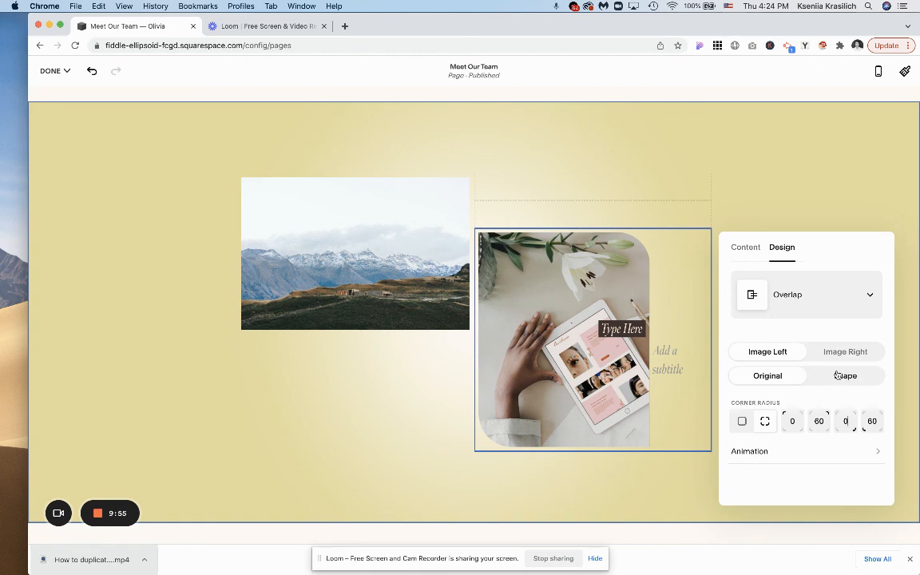
Return the tablet image to the Inline layout and switch it from Original to Shape.
left_click(817, 296)
left_click(798, 157)
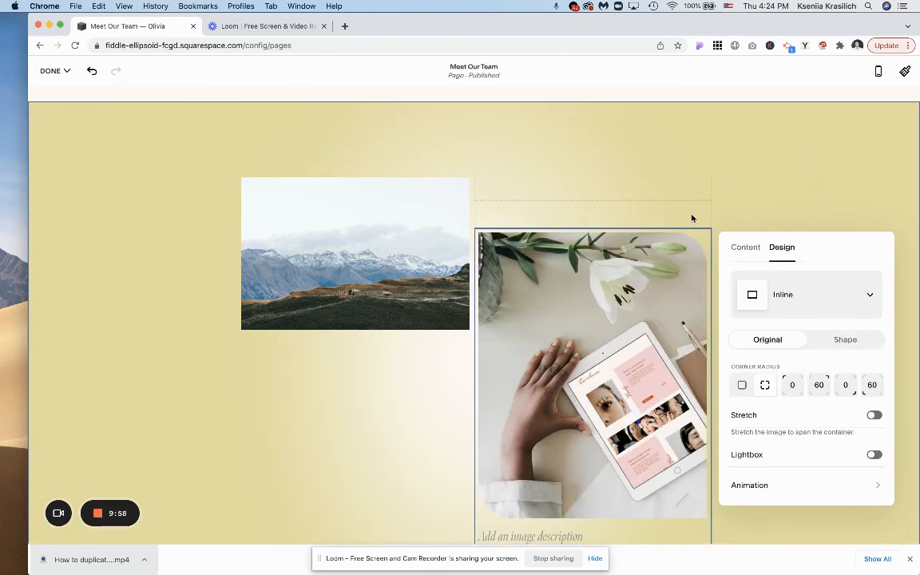
left_click(856, 341)
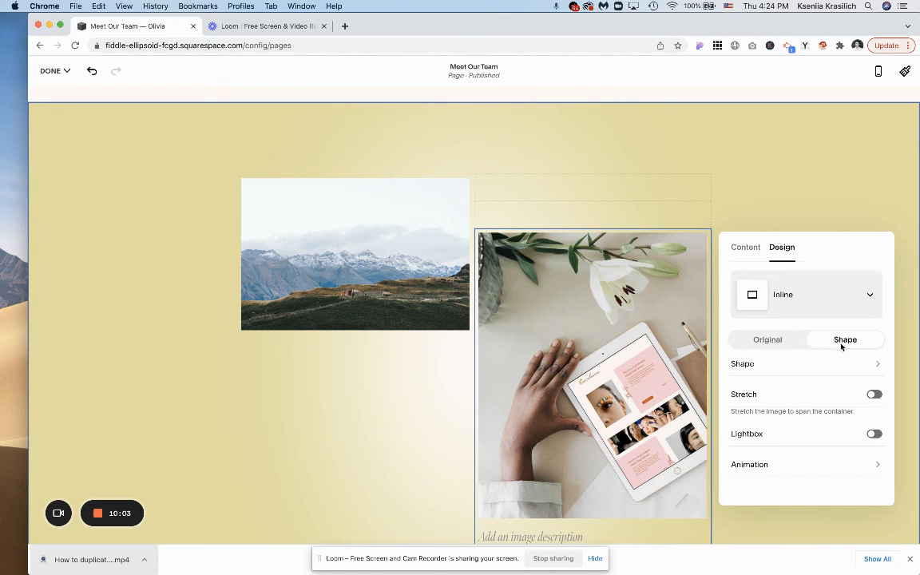
Try several 1:1 shapes on the tablet image, including the four-lobed clover, the rounded square and the stepped cross.
left_click(875, 366)
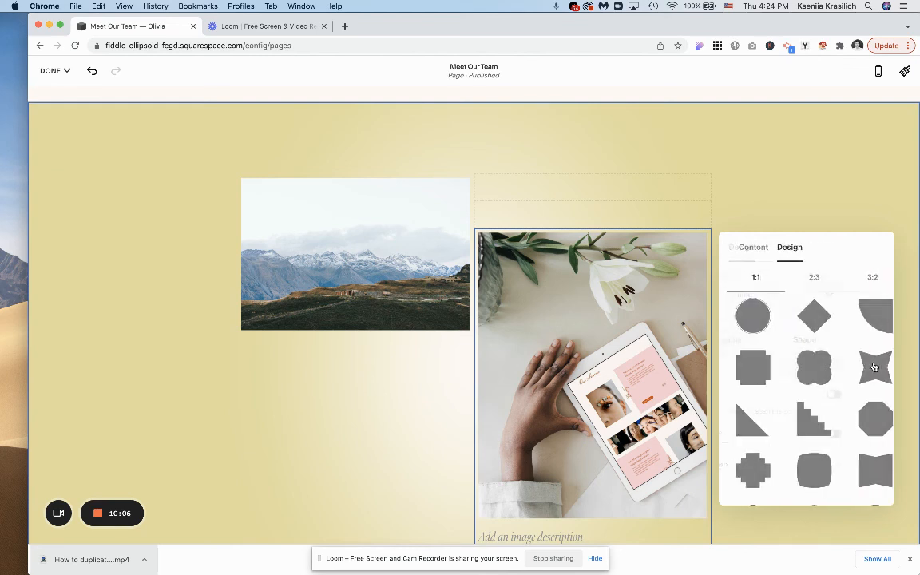
left_click(814, 323)
scroll(806, 368, "down", 1)
left_click(811, 323)
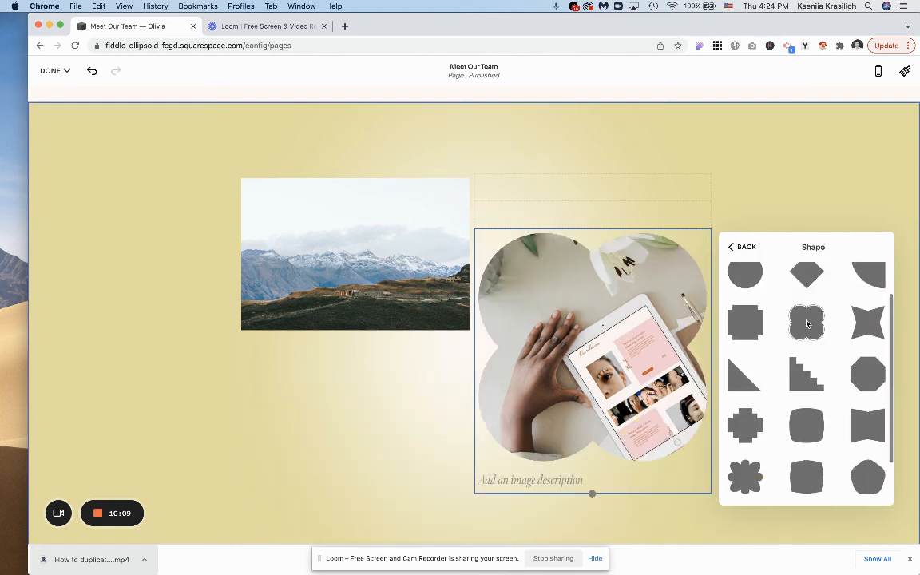
left_click(875, 328)
left_click(868, 373)
left_click(806, 374)
left_click(806, 424)
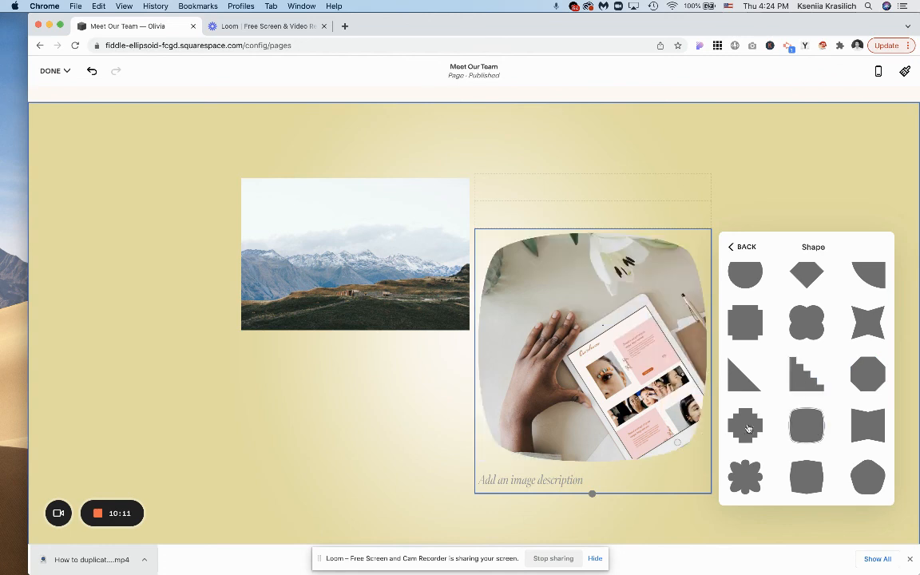
left_click(745, 425)
scroll(824, 429, "up", 2)
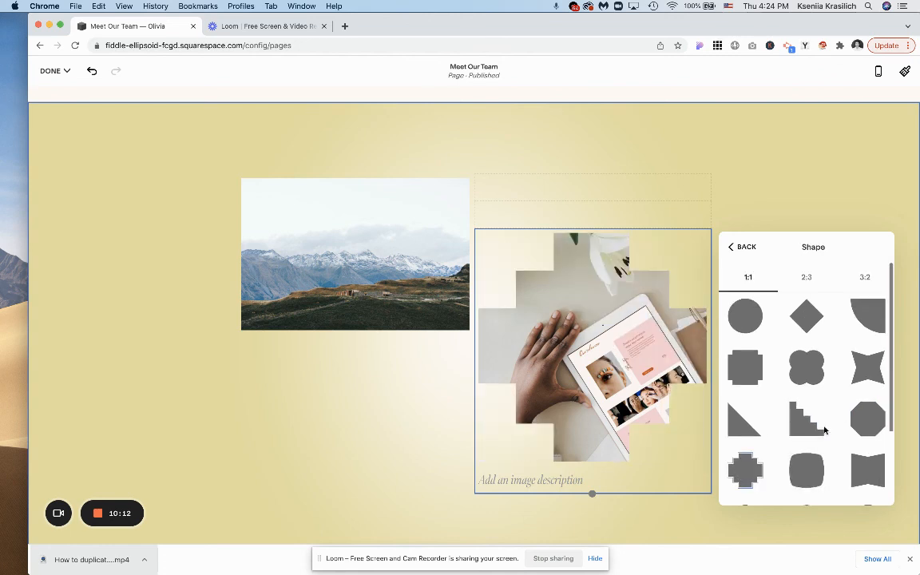
Try the egg and then the slanted parallelogram from the 2:3 shapes on the tablet image.
left_click(806, 277)
left_click(804, 470)
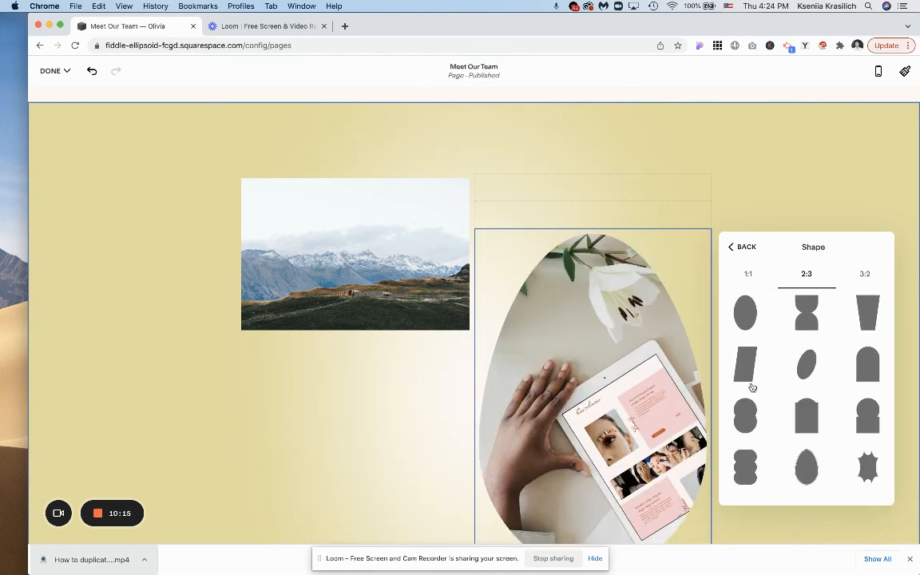
left_click(747, 358)
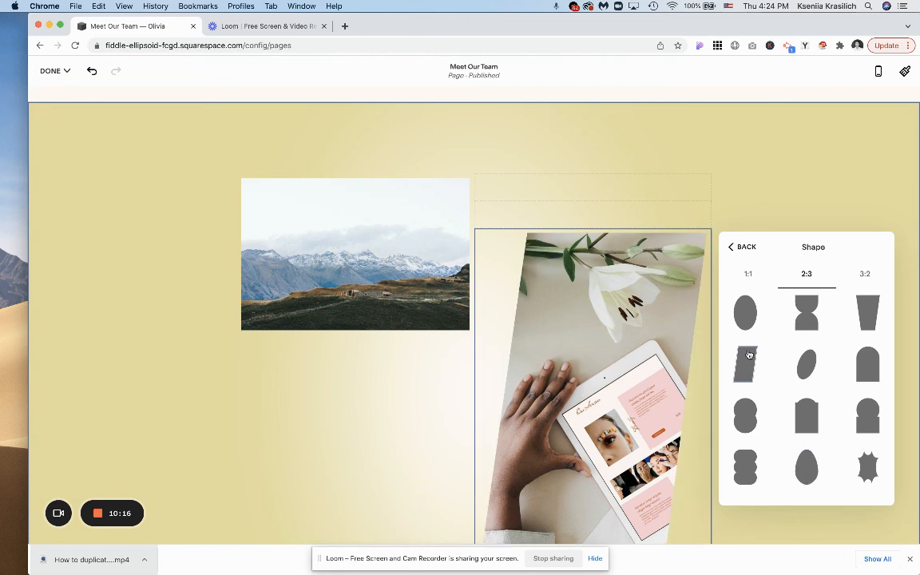
Try the overlapping circles, give the tablet image the 3:2 shape of two stacked rounded bars, and close its settings.
left_click(864, 274)
left_click(743, 314)
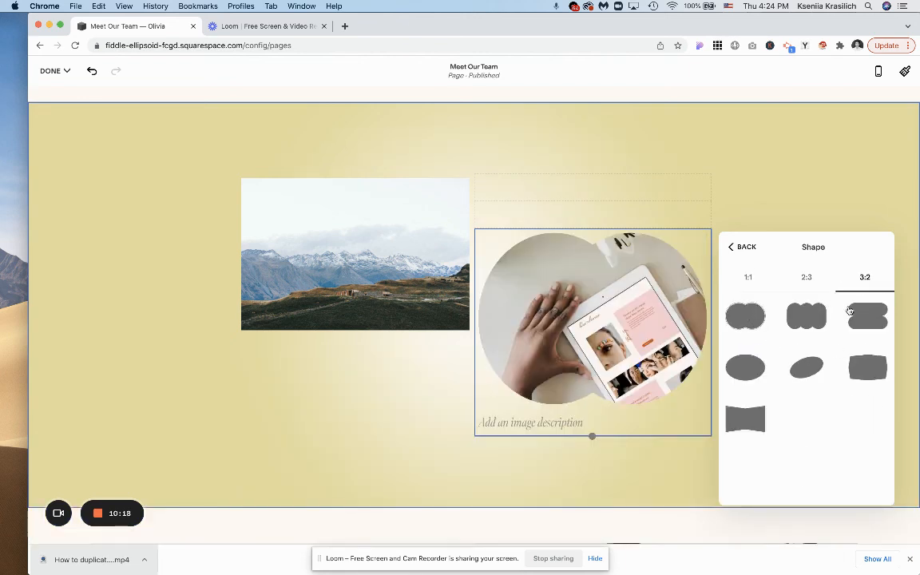
left_click(808, 309)
left_click(748, 277)
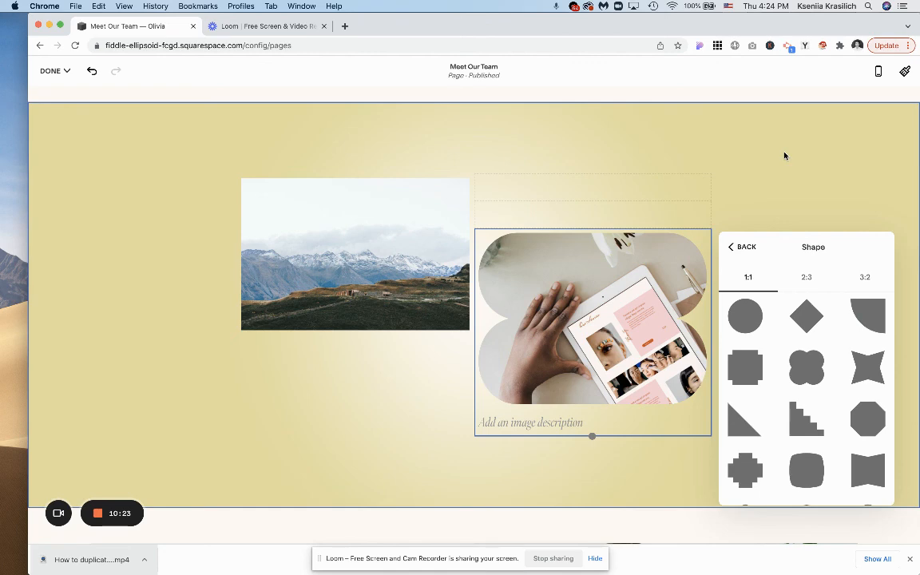
left_click(784, 156)
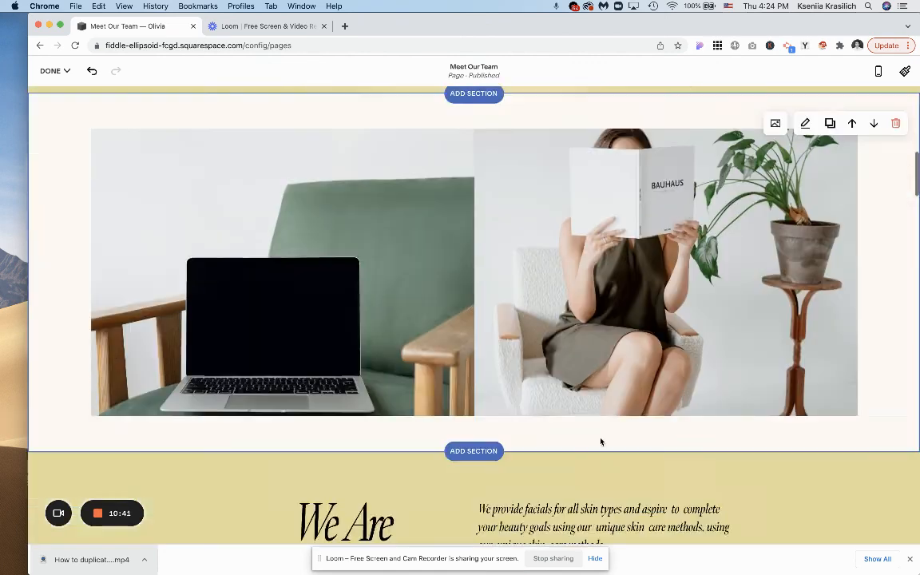
scroll(595, 459, "down", 5)
scroll(590, 477, "up", 2)
scroll(651, 280, "down", 2)
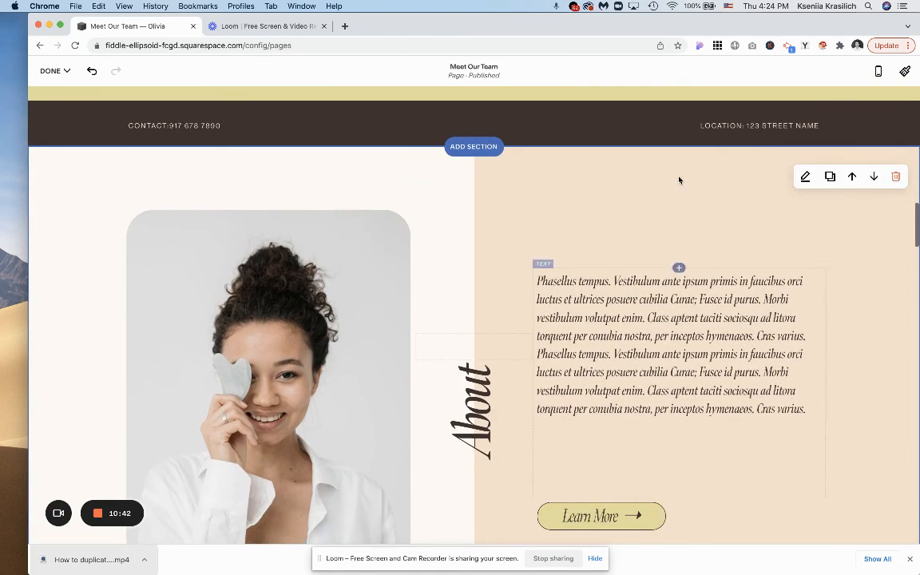